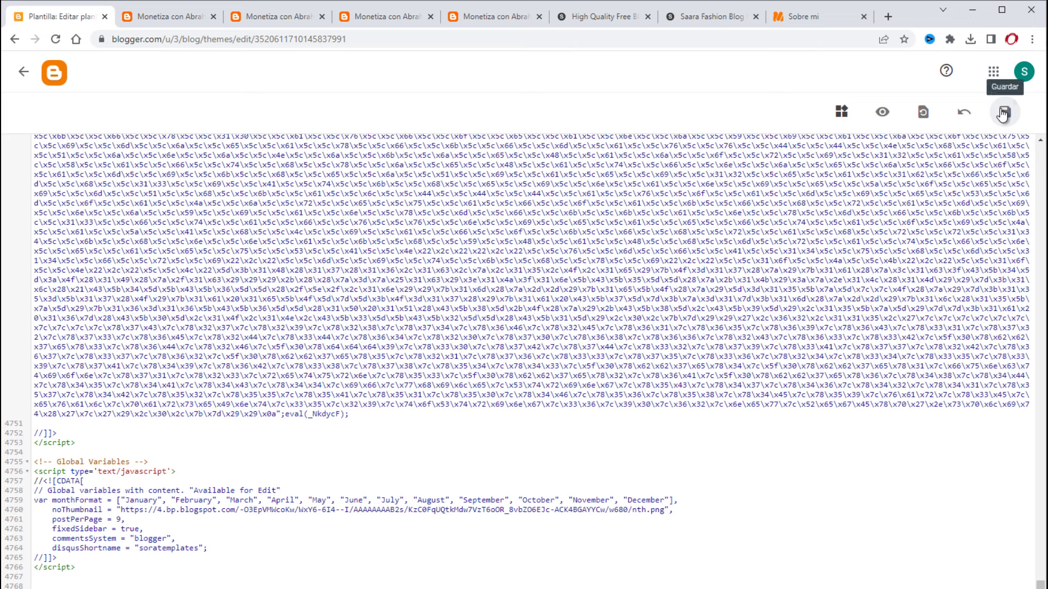
Save the edited template code and return to the blog's theme overview
{"action": "left_click", "coordinate": [1004, 113]}
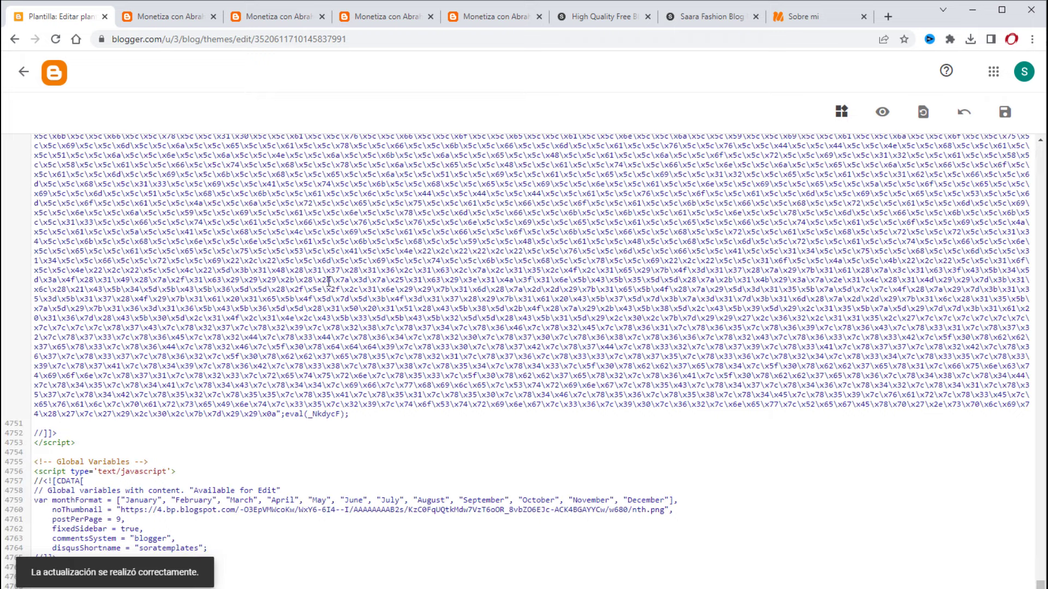
{"action": "left_click", "coordinate": [23, 72]}
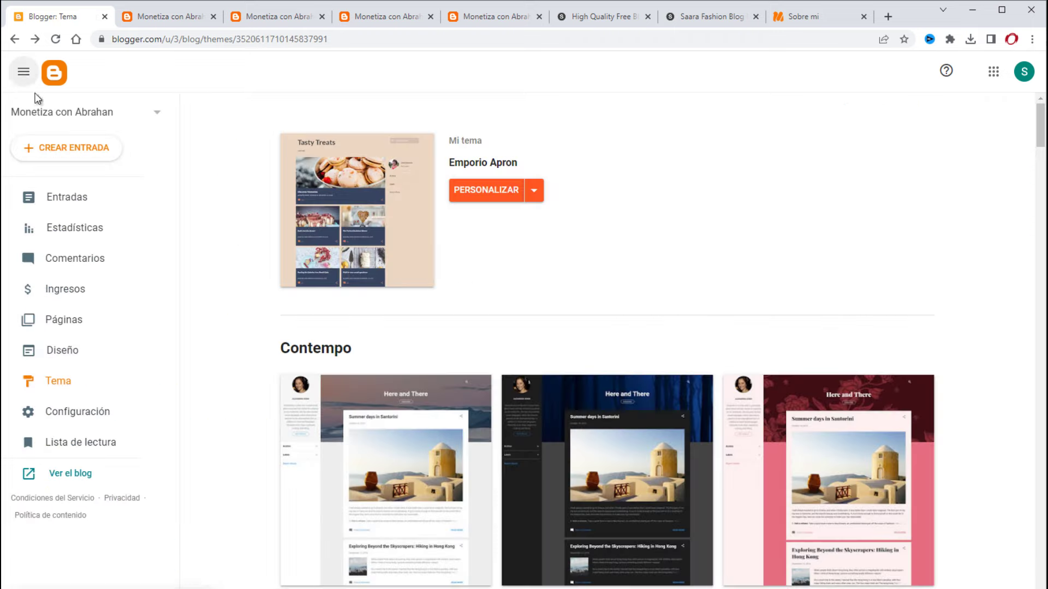
View the live blog and look over the new template from its header down to the footer
{"action": "left_click", "coordinate": [76, 476]}
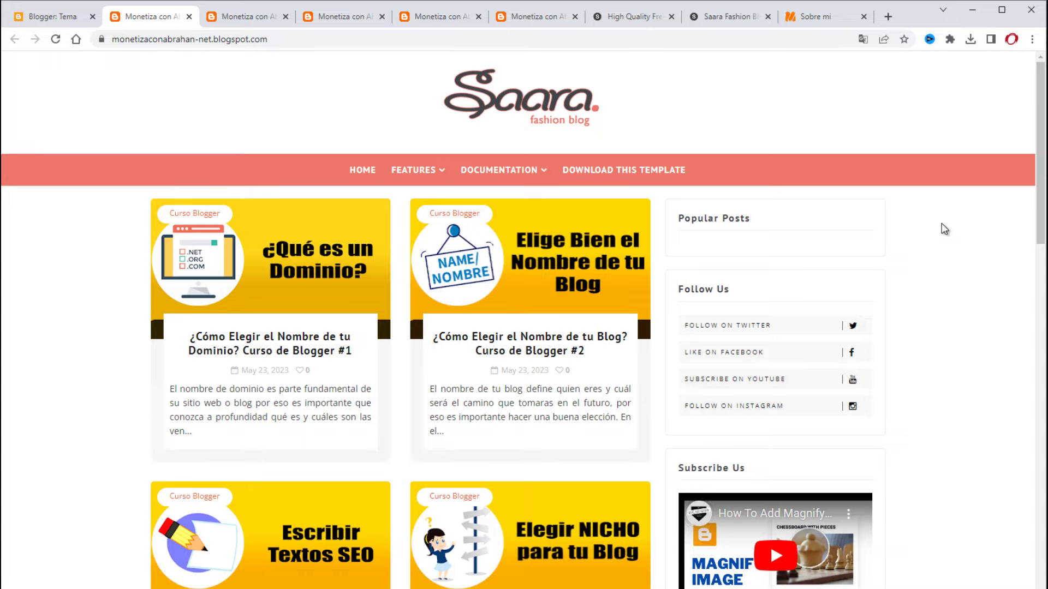
{"action": "scroll", "coordinate": [945, 229], "scroll_direction": "down", "scroll_amount": 2}
{"action": "scroll", "coordinate": [942, 226], "scroll_direction": "down", "scroll_amount": 7}
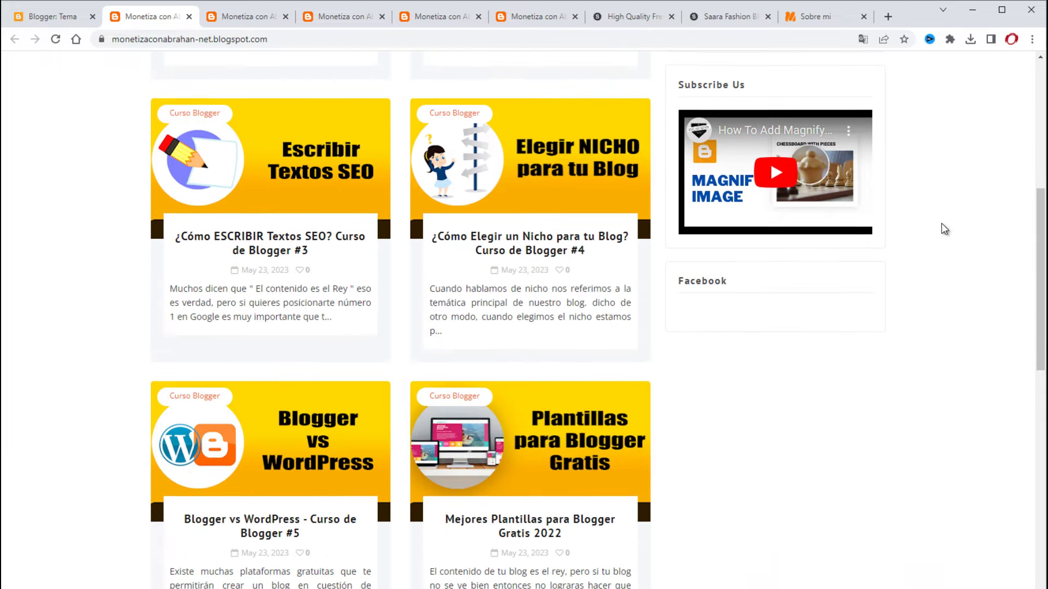
{"action": "scroll", "coordinate": [942, 224], "scroll_direction": "down", "scroll_amount": 7}
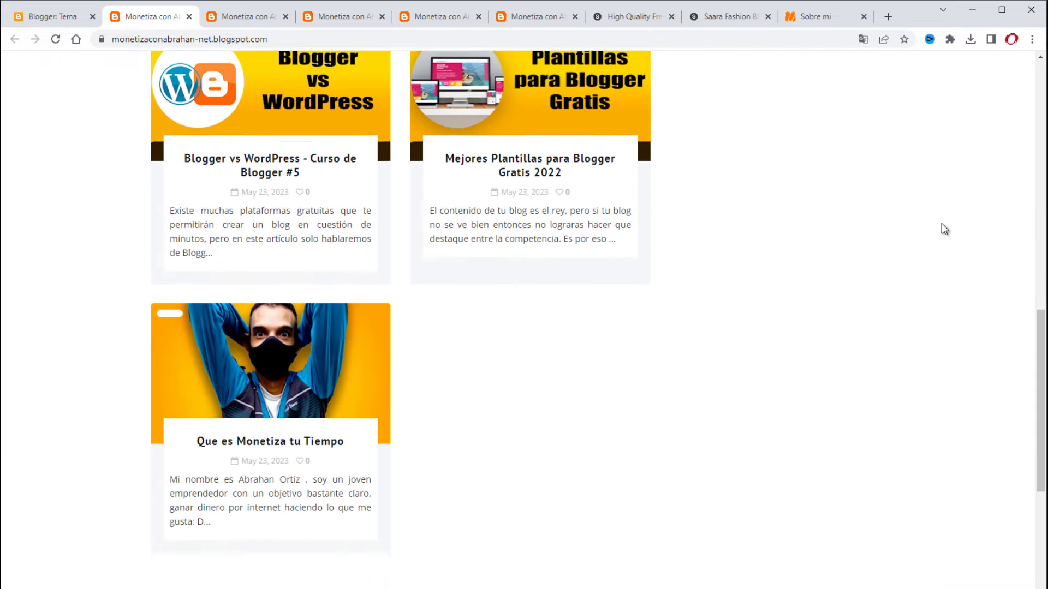
{"action": "scroll", "coordinate": [945, 229], "scroll_direction": "down", "scroll_amount": 2}
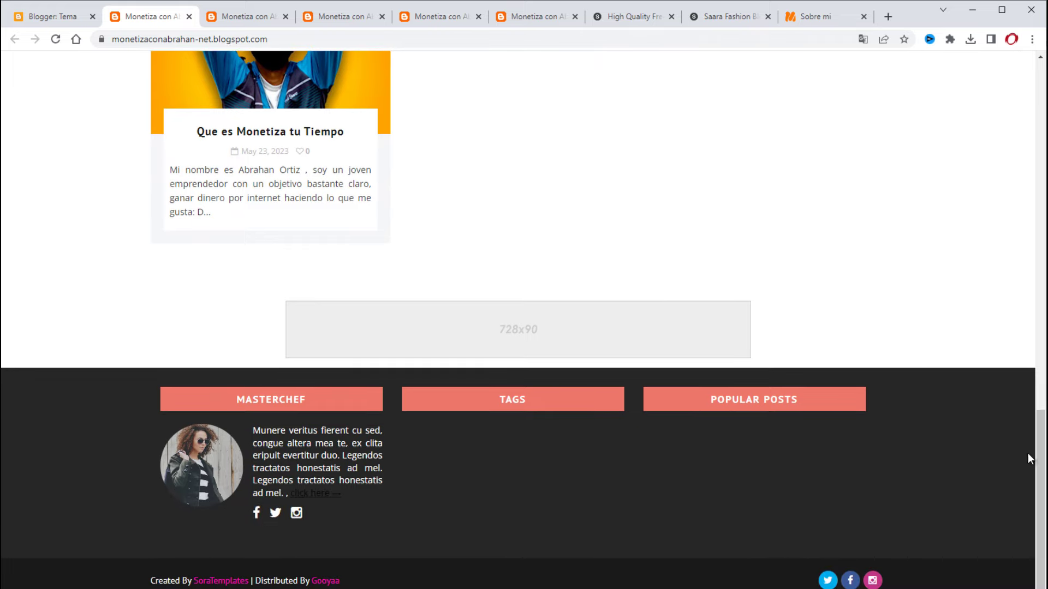
{"action": "left_click_drag", "start_coordinate": [1040, 459], "coordinate": [1043, 104]}
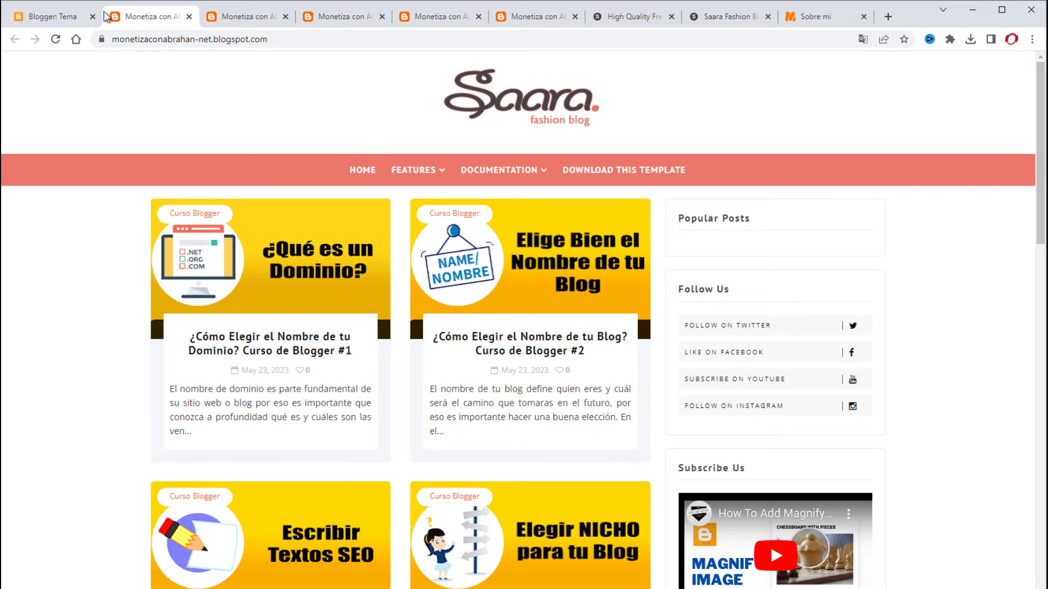
Replace the header image in the blog layout with 2rasf3.png uploaded from the computer, and save the header settings
{"action": "left_click", "coordinate": [55, 14]}
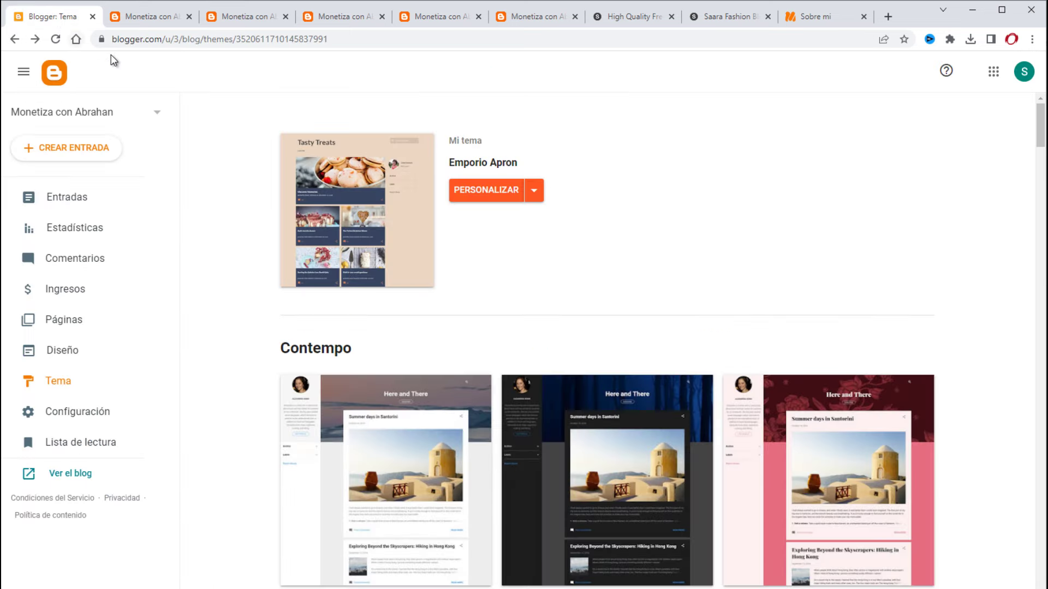
{"action": "left_click", "coordinate": [86, 352]}
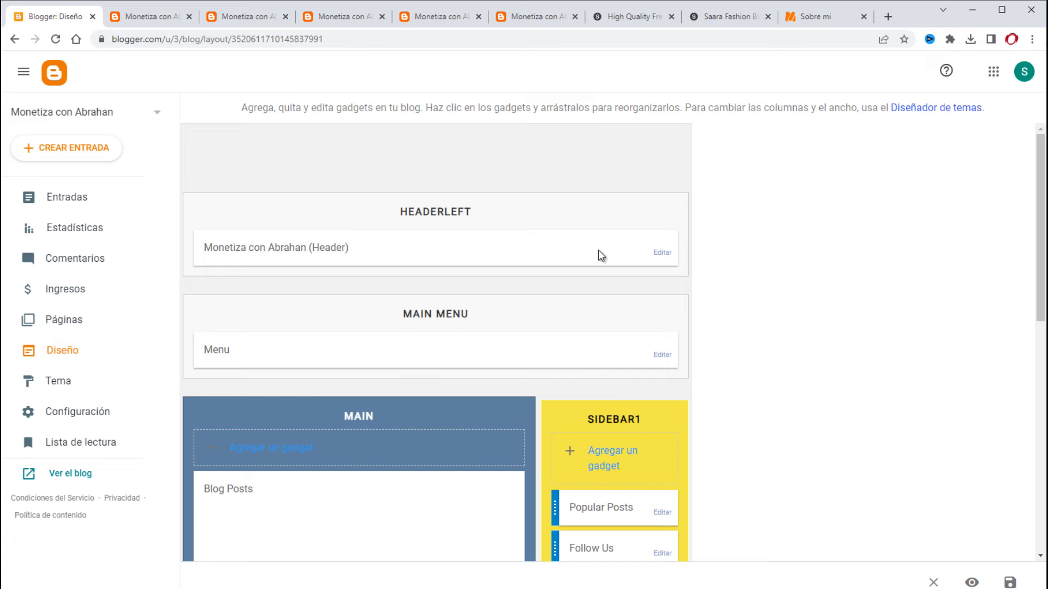
{"action": "left_click", "coordinate": [659, 251]}
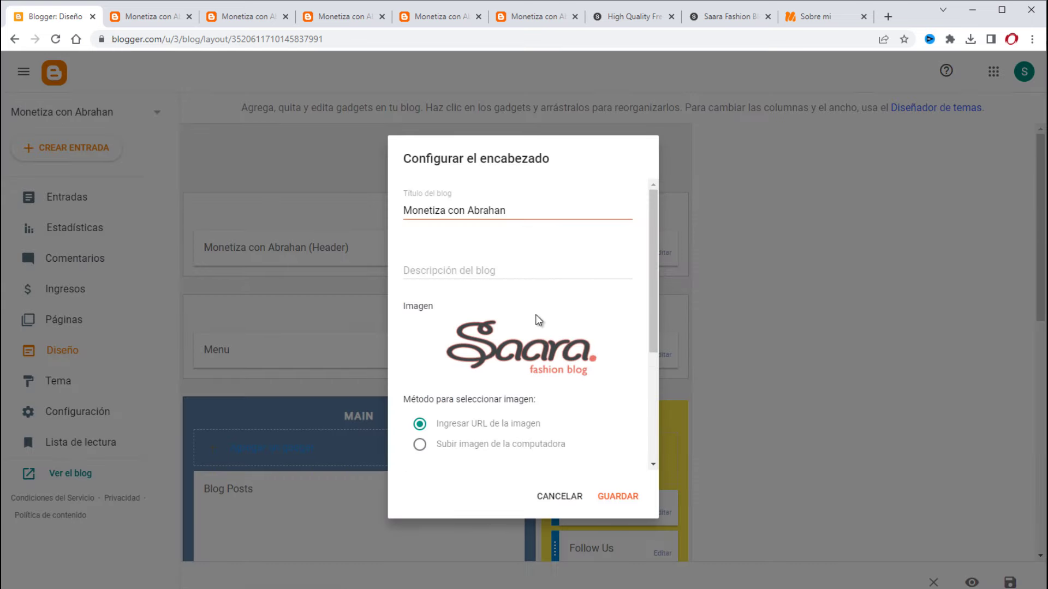
{"action": "scroll", "coordinate": [509, 346], "scroll_direction": "down", "scroll_amount": 1}
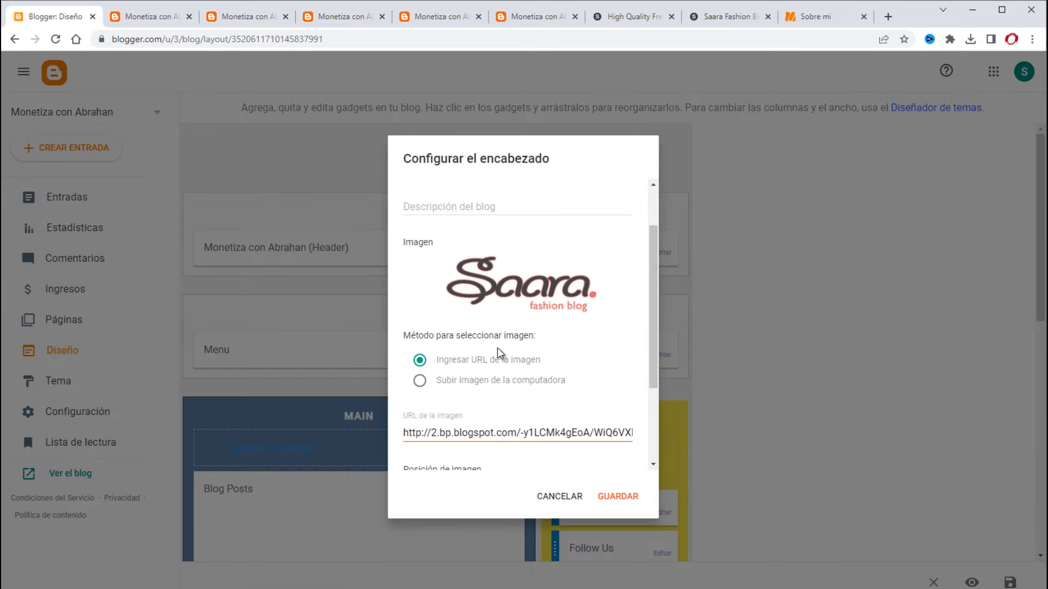
{"action": "left_click", "coordinate": [420, 382]}
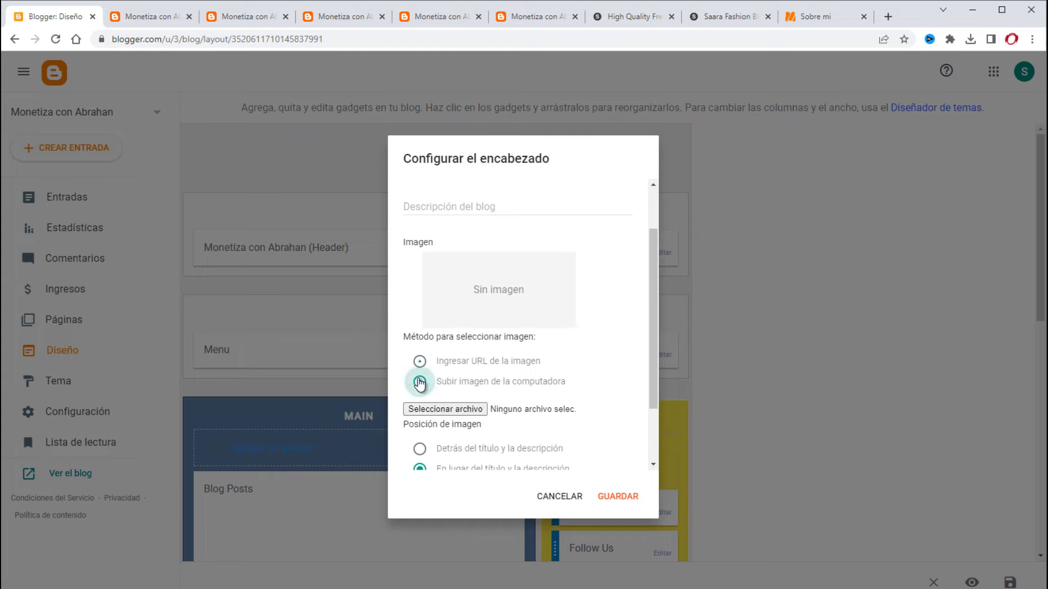
{"action": "left_click", "coordinate": [445, 408]}
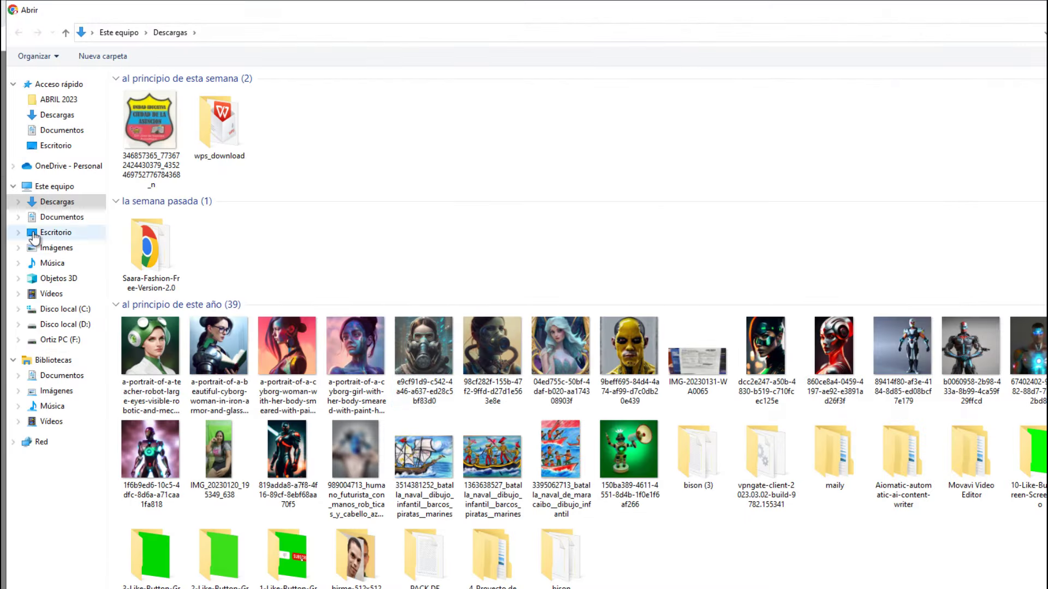
{"action": "left_click", "coordinate": [34, 218]}
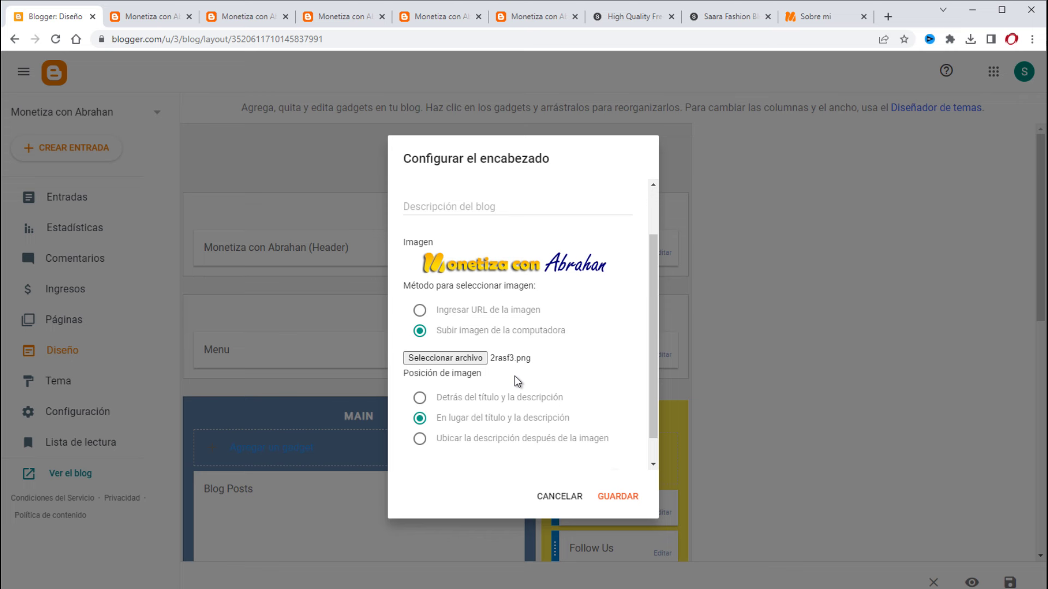
{"action": "left_click", "coordinate": [620, 494]}
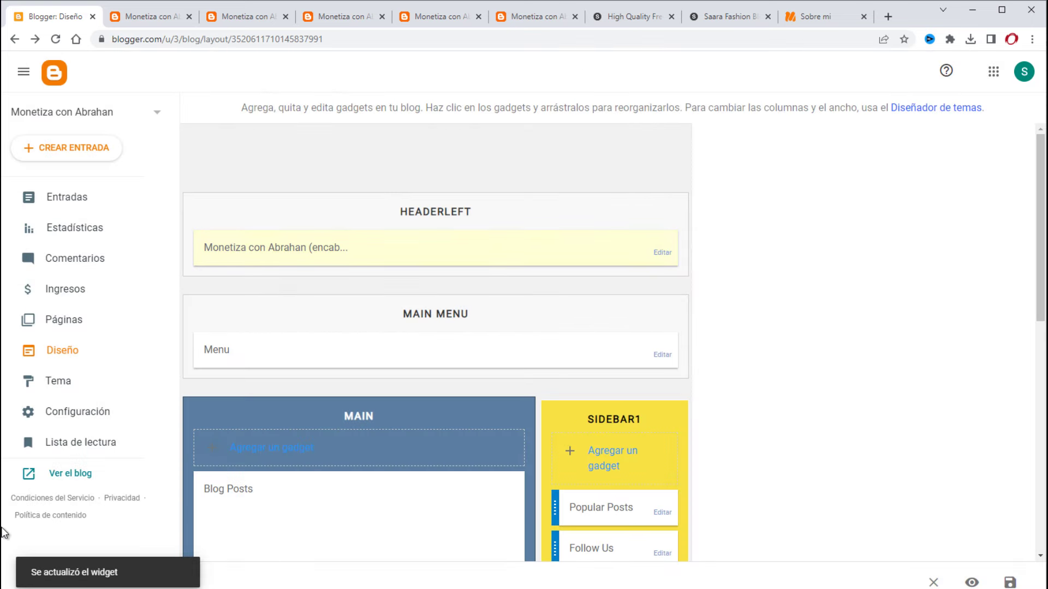
Check the new logo on the live blog, view a post, and examine the Features and Documentation menu entries
{"action": "left_click", "coordinate": [83, 473]}
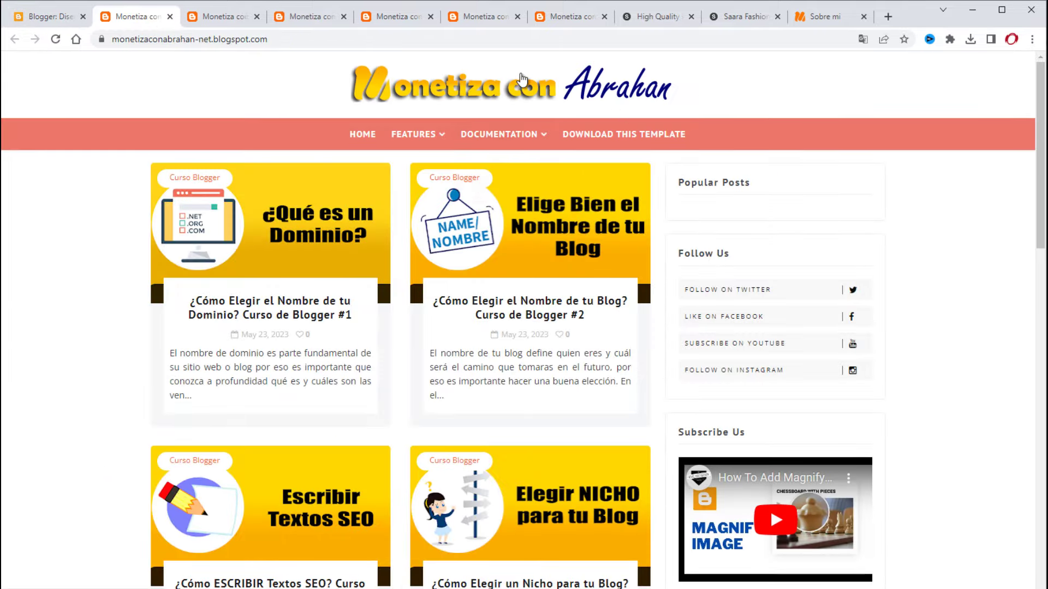
{"action": "mouse_move", "coordinate": [334, 262]}
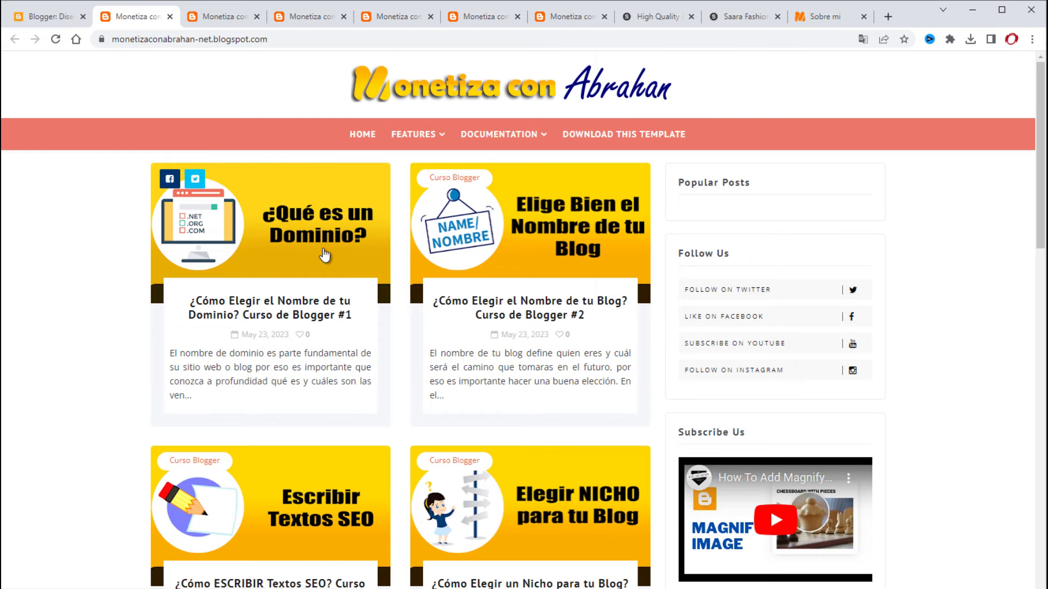
{"action": "left_click", "coordinate": [323, 254]}
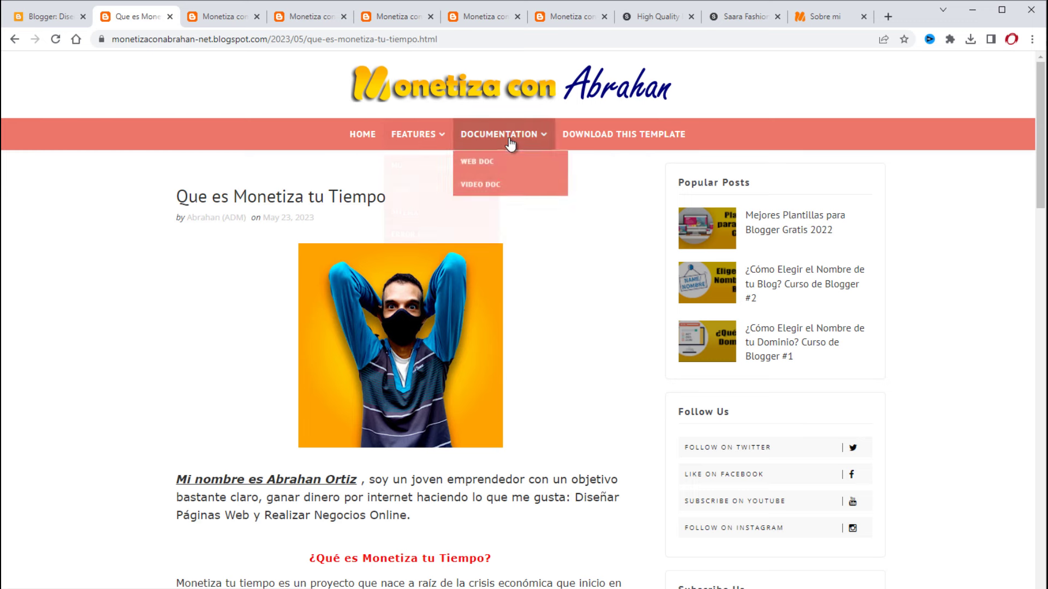
{"action": "mouse_move", "coordinate": [507, 139]}
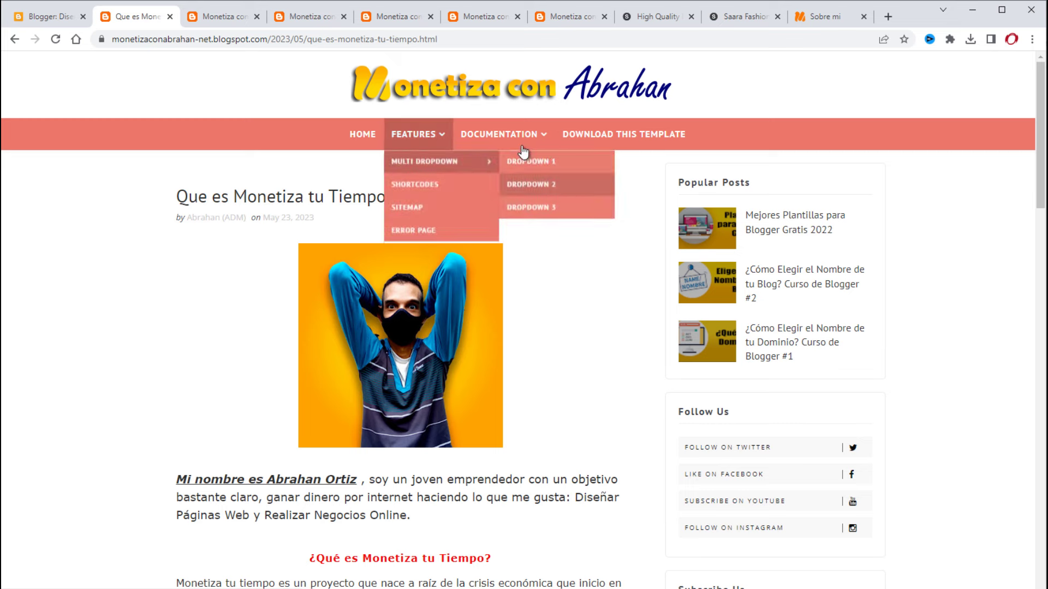
Create a blank page titled "Políticas de Privacidad" for the blog and publish it
{"action": "left_click", "coordinate": [70, 19]}
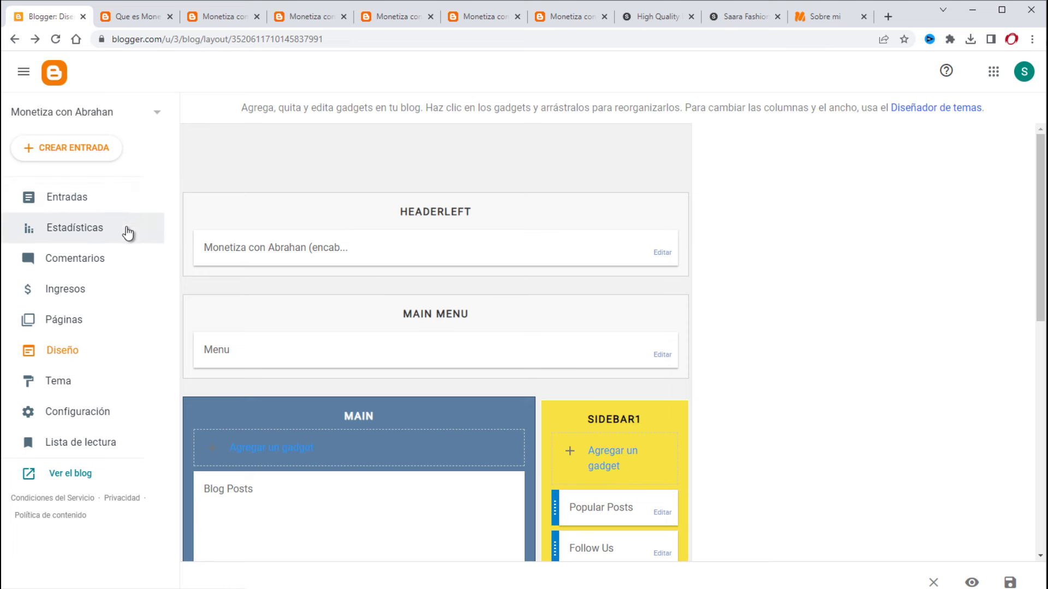
{"action": "left_click", "coordinate": [94, 333]}
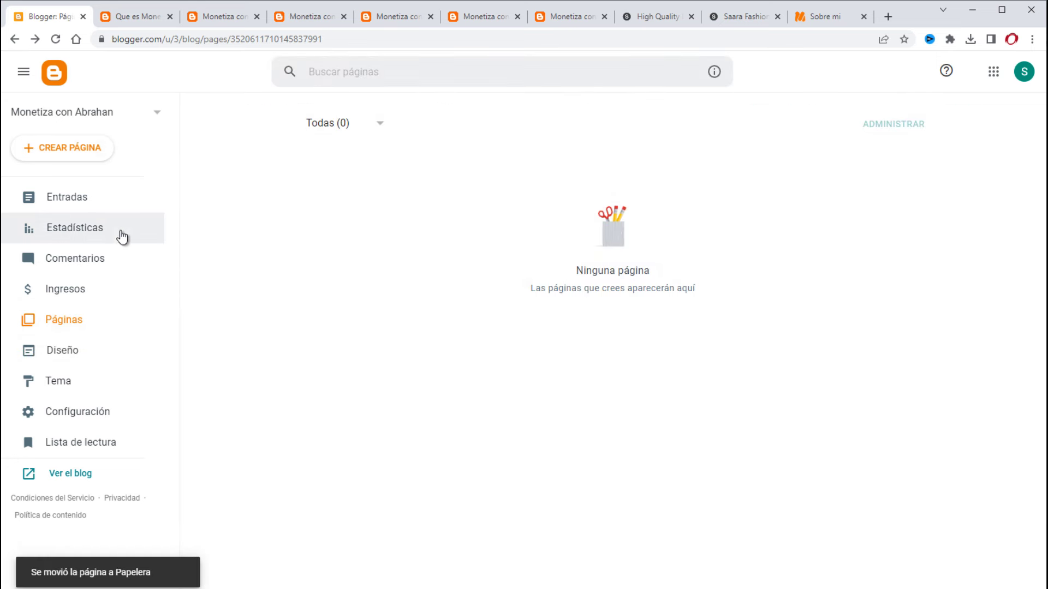
{"action": "left_click", "coordinate": [85, 155]}
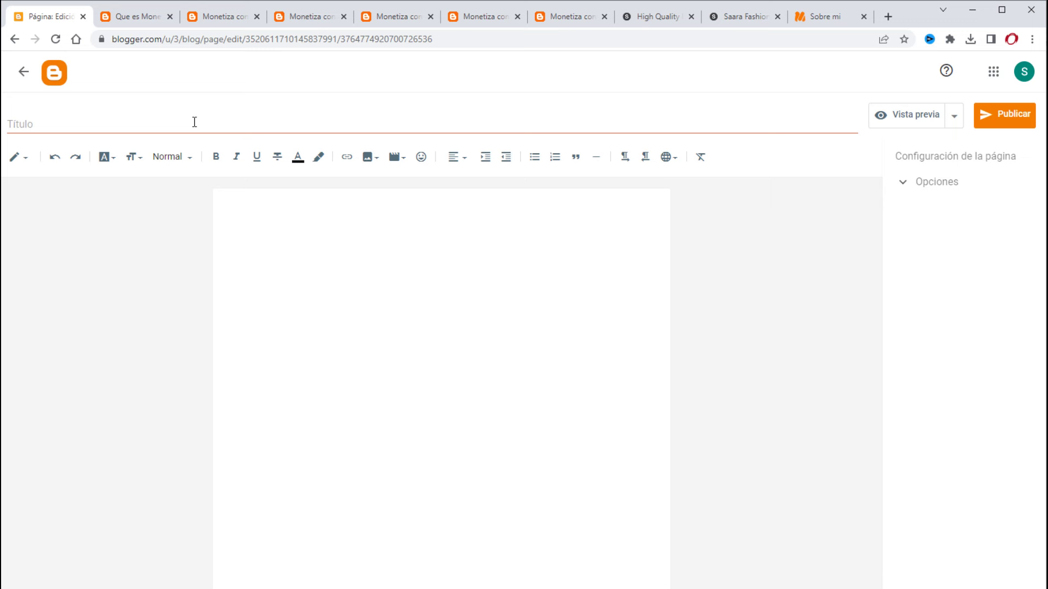
{"action": "type", "text": "Polítcas de "}
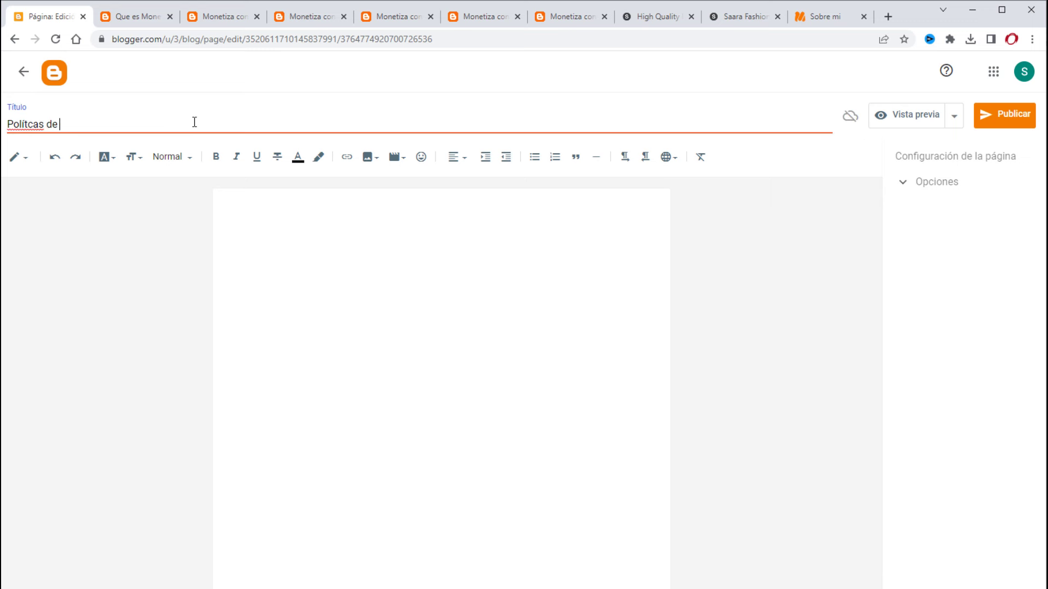
{"action": "type", "text": "Prvacidda"}
{"action": "key", "text": "BackSpace"}
{"action": "key", "text": "BackSpace"}
{"action": "key", "text": "BackSpace"}
{"action": "key", "text": "BackSpace"}
{"action": "type", "text": "idad"}
{"action": "left_click", "coordinate": [31, 124]}
{"action": "type", "text": "i"}
{"action": "left_click", "coordinate": [69, 125]}
{"action": "type", "text": "i"}
{"action": "left_click", "coordinate": [329, 236]}
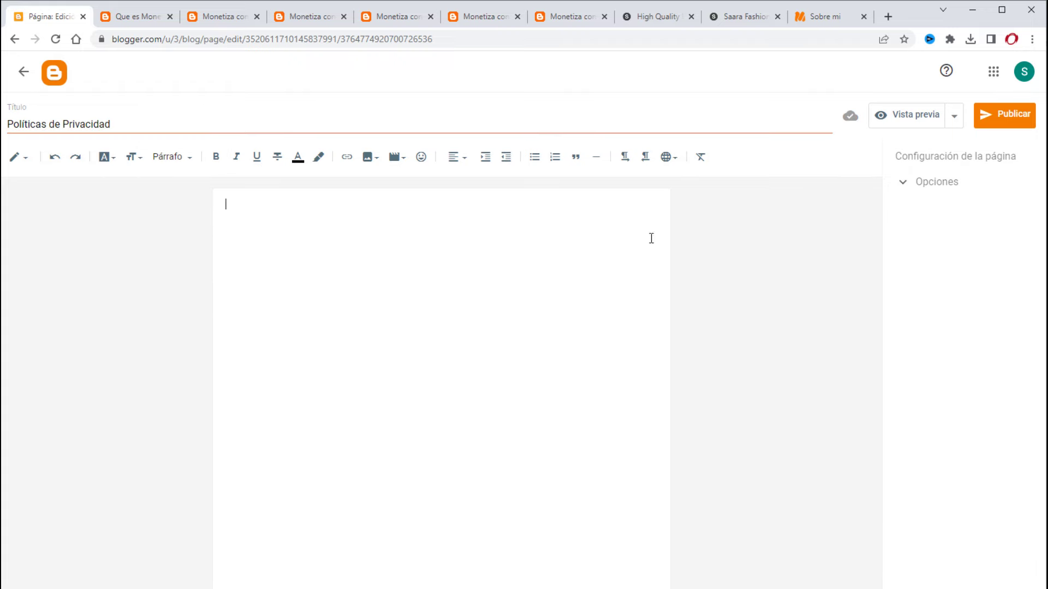
{"action": "left_click", "coordinate": [1002, 123]}
{"action": "left_click", "coordinate": [597, 356]}
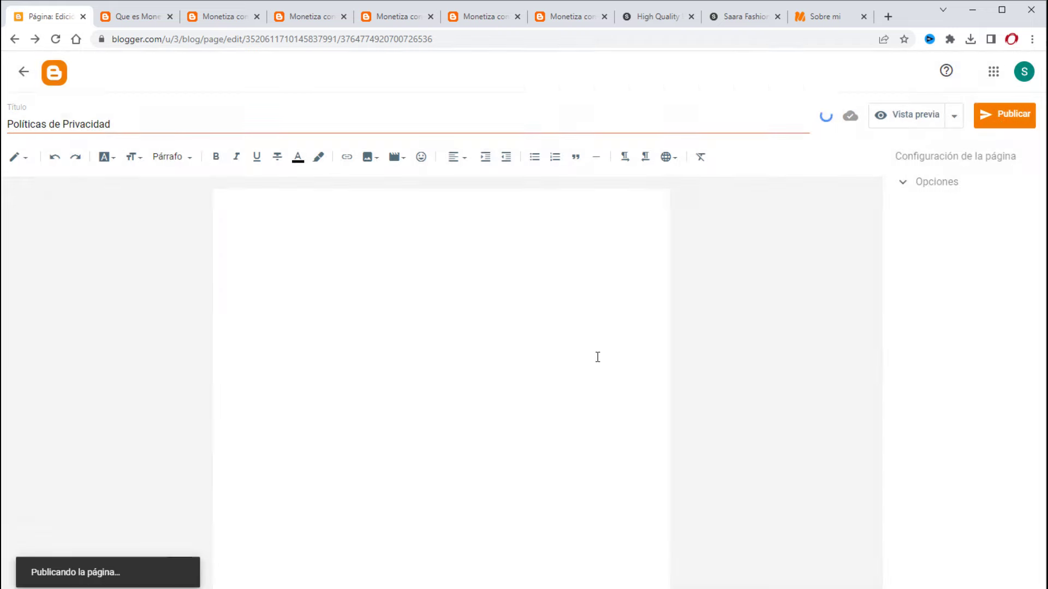
Create and publish a second blank page titled "Contacto"
{"action": "left_click", "coordinate": [77, 153]}
{"action": "left_click", "coordinate": [214, 127]}
{"action": "type", "text": "Contacto"}
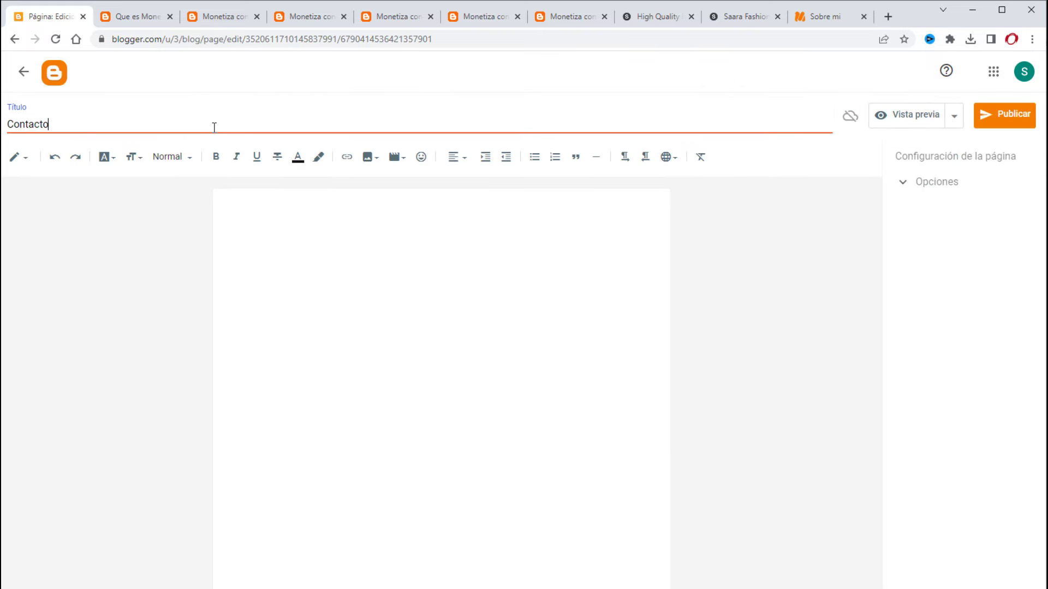
{"action": "left_click", "coordinate": [634, 262]}
{"action": "left_click", "coordinate": [1004, 116]}
{"action": "left_click", "coordinate": [573, 355]}
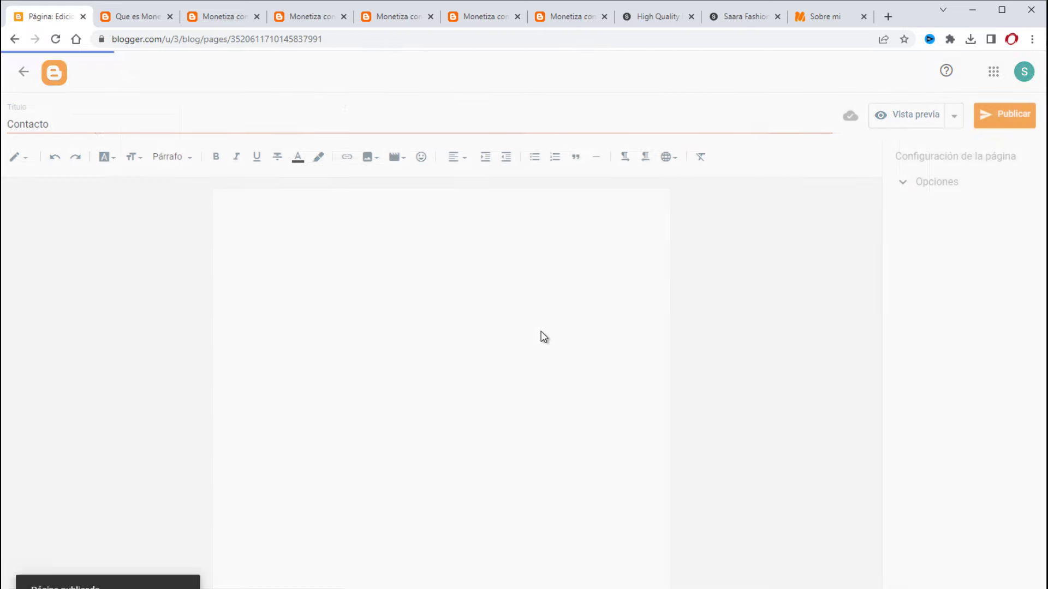
Create a third blank page titled "Noticias", correcting the title's spelling, and publish it
{"action": "left_click", "coordinate": [90, 154]}
{"action": "left_click", "coordinate": [212, 124]}
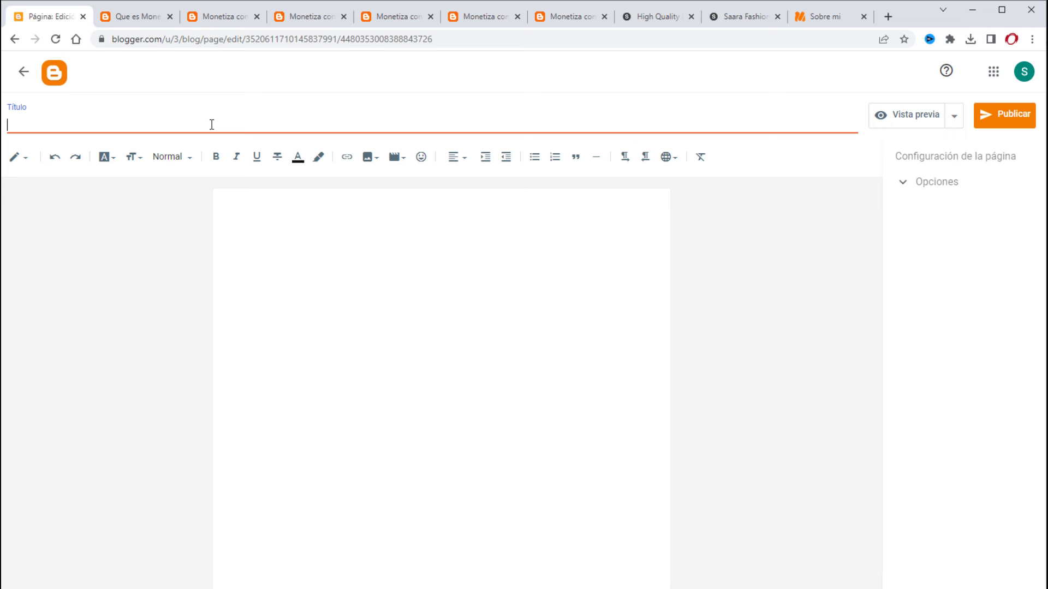
{"action": "type", "text": "NOtcas"}
{"action": "key", "text": "Left"}
{"action": "key", "text": "Left"}
{"action": "key", "text": "Left"}
{"action": "type", "text": "i"}
{"action": "right_click", "coordinate": [30, 128]}
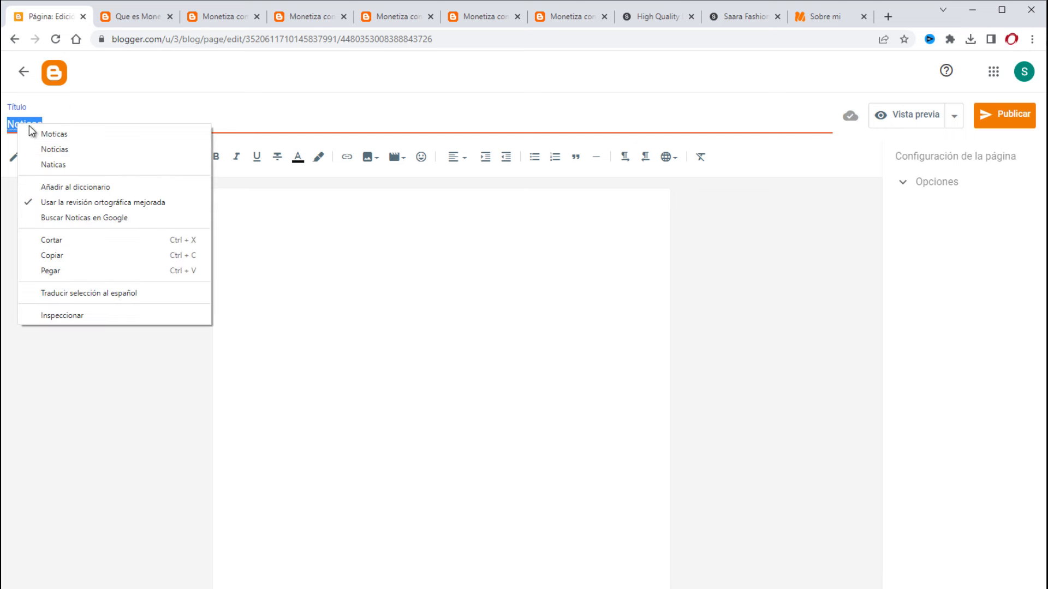
{"action": "left_click", "coordinate": [95, 150]}
{"action": "left_click", "coordinate": [1007, 116]}
{"action": "left_click", "coordinate": [571, 358]}
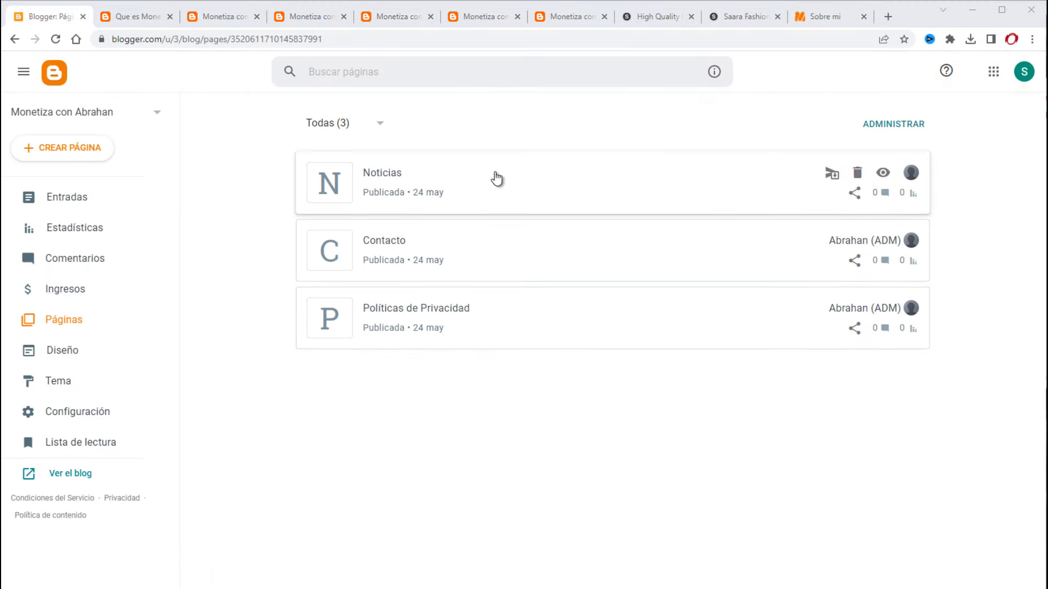
Open the published Noticias, Contacto and Políticas de Privacidad pages in separate browser tabs, and return to the page list
{"action": "left_click", "coordinate": [883, 172]}
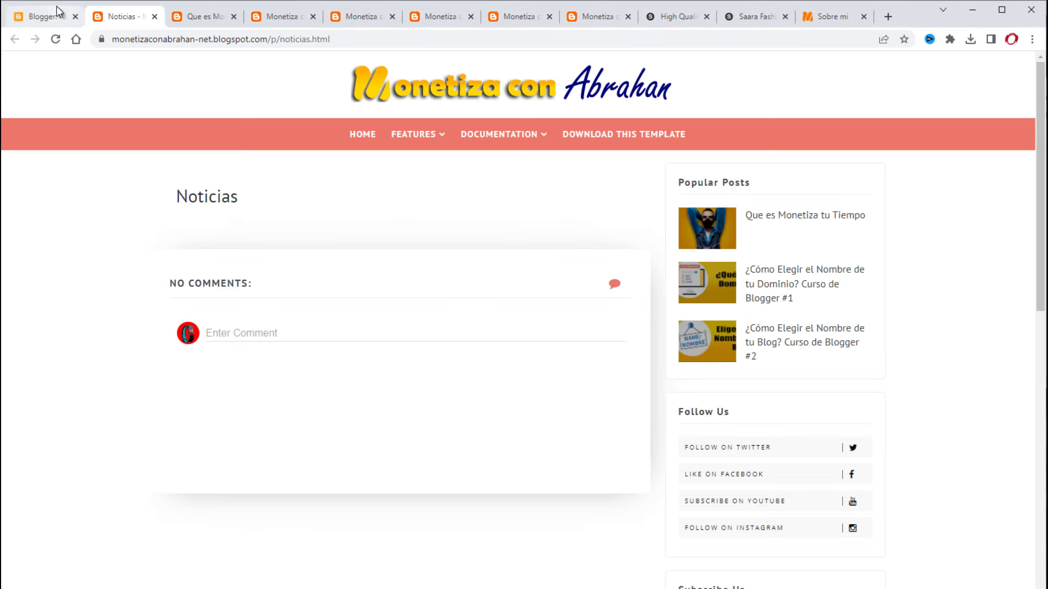
{"action": "left_click", "coordinate": [57, 6]}
{"action": "left_click", "coordinate": [884, 239]}
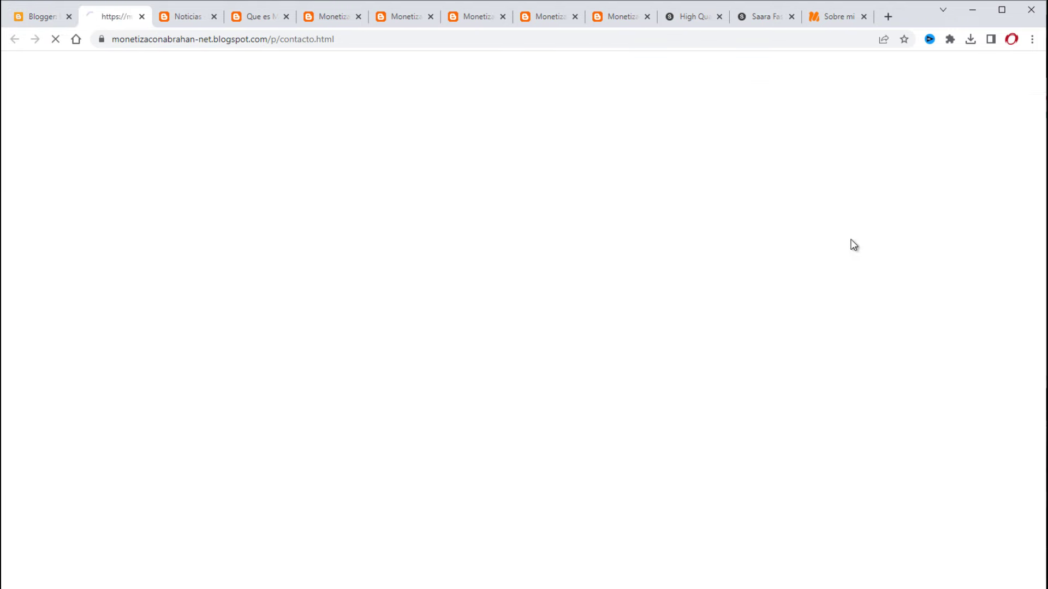
{"action": "left_click", "coordinate": [36, 19]}
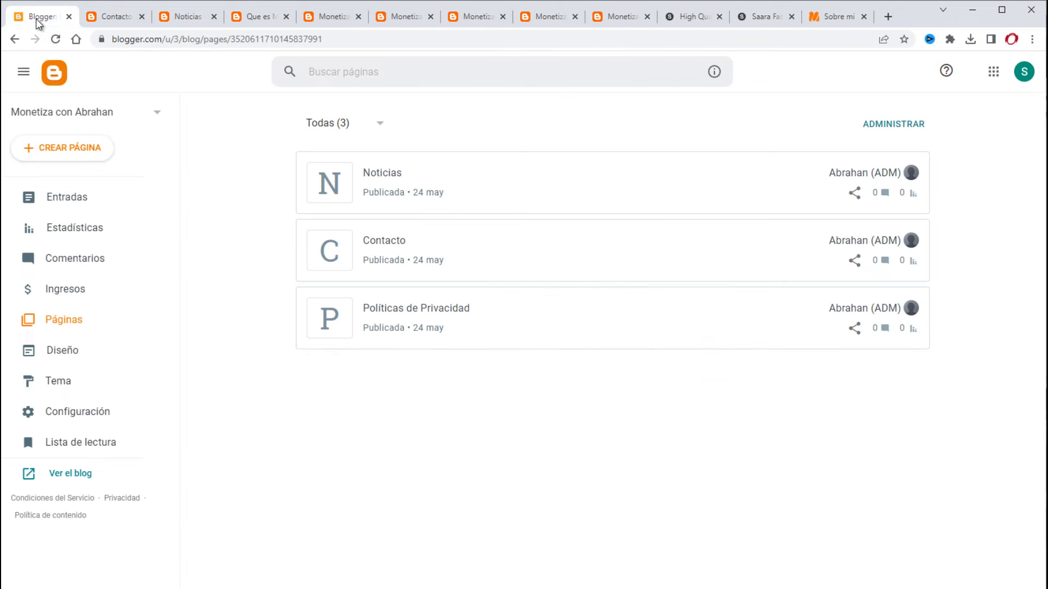
{"action": "left_click", "coordinate": [885, 308]}
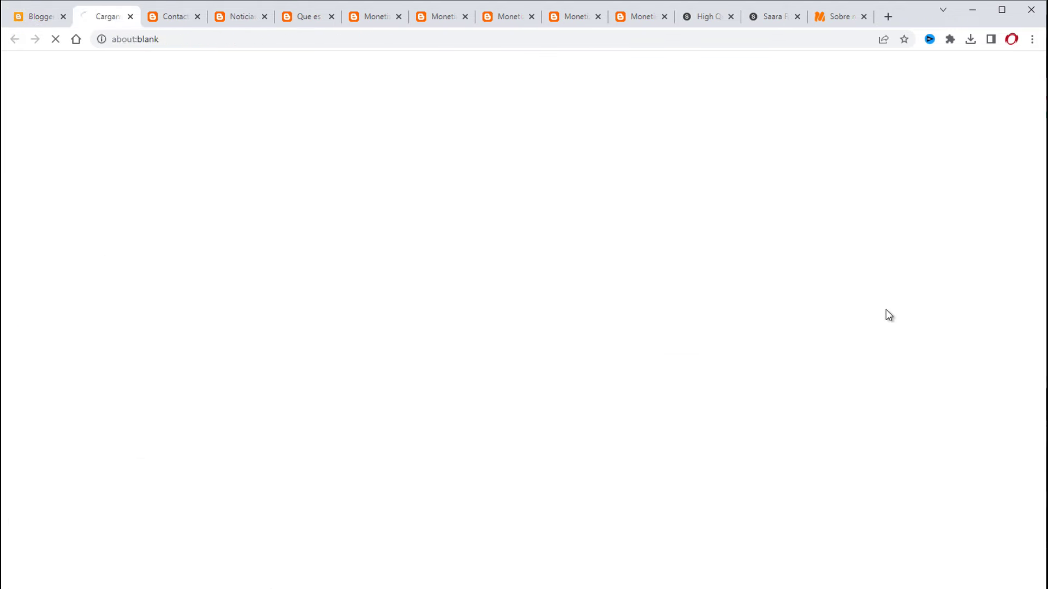
{"action": "key", "text": "ctrl+shift+Tab"}
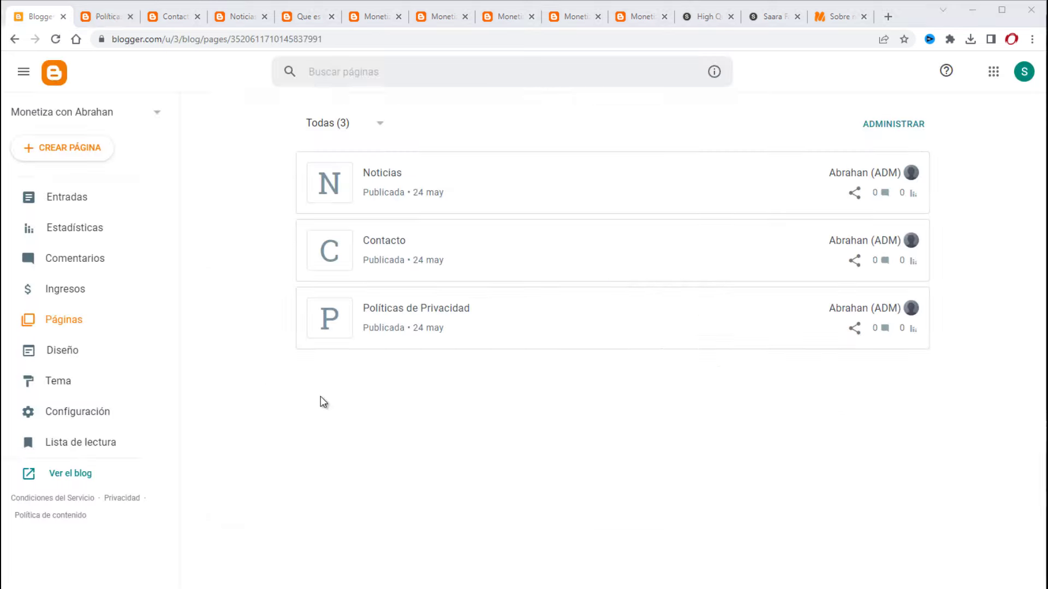
Open the Main Menu gadget in the blog layout and delete all of the template's default links from its list
{"action": "left_click", "coordinate": [94, 355]}
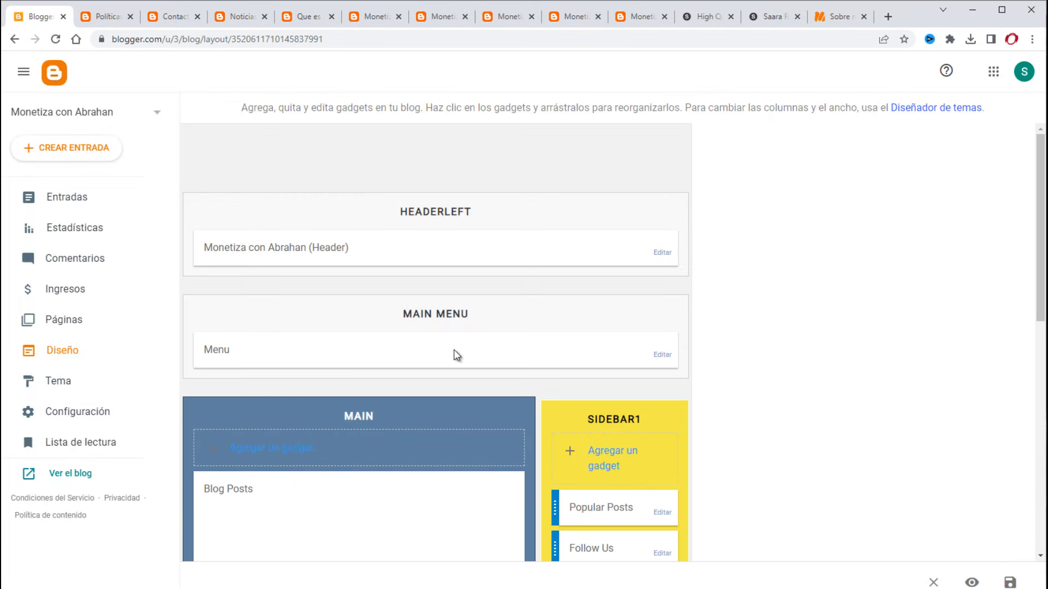
{"action": "left_click", "coordinate": [661, 356]}
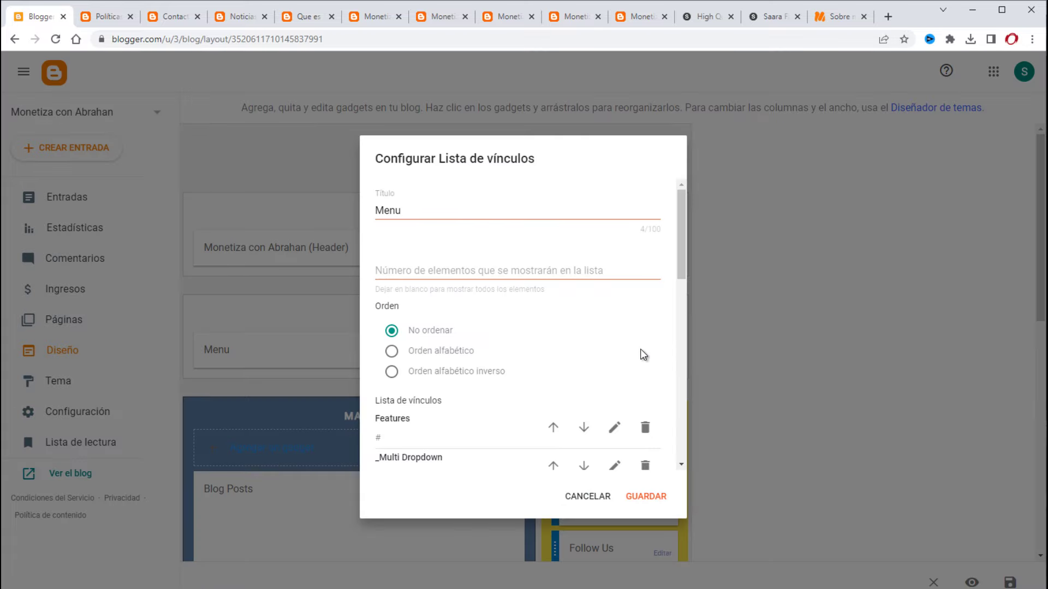
{"action": "scroll", "coordinate": [569, 335], "scroll_direction": "down", "scroll_amount": 6}
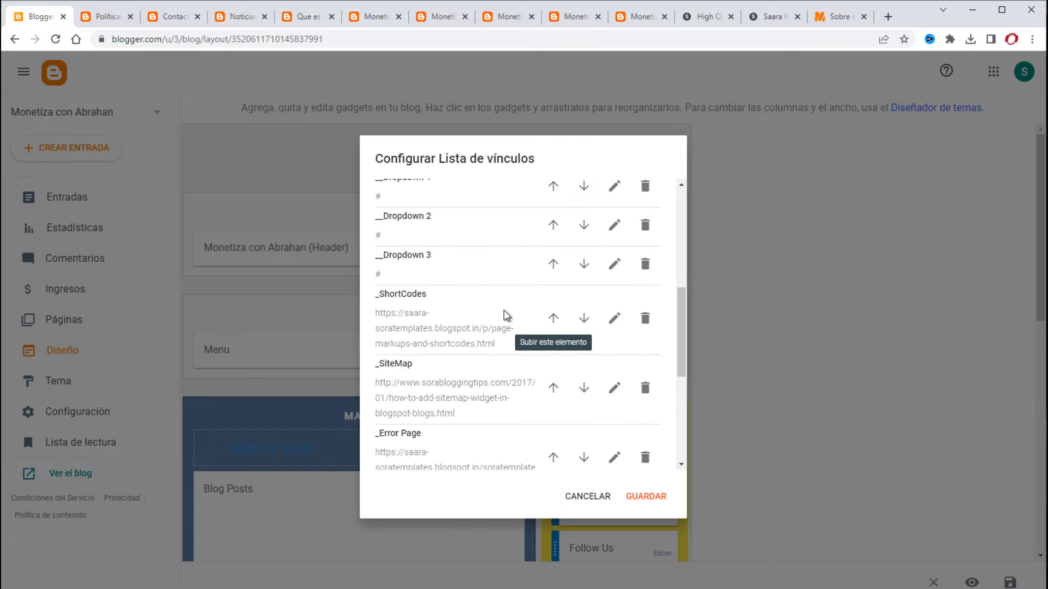
{"action": "scroll", "coordinate": [506, 316], "scroll_direction": "down", "scroll_amount": 5}
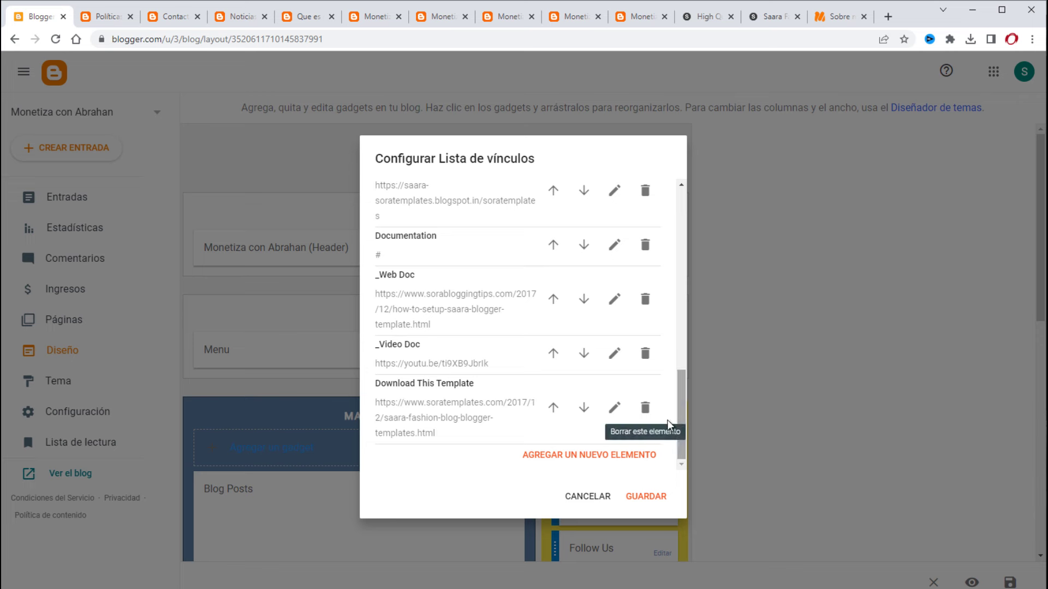
{"action": "left_click", "coordinate": [646, 409]}
{"action": "left_click", "coordinate": [646, 412]}
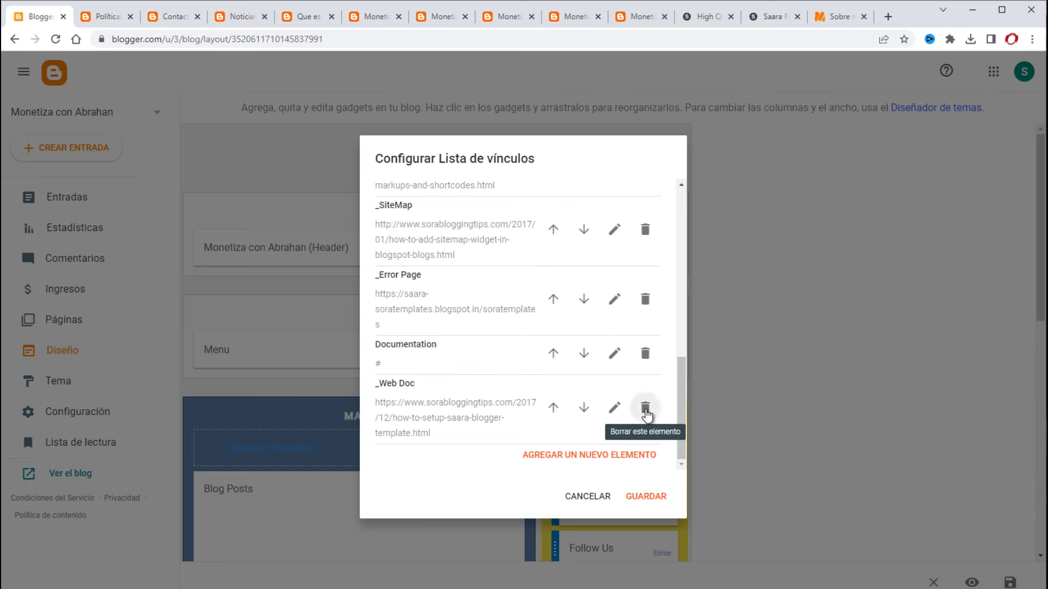
{"action": "left_click", "coordinate": [645, 411]}
{"action": "left_click", "coordinate": [645, 410]}
{"action": "left_click", "coordinate": [645, 411]}
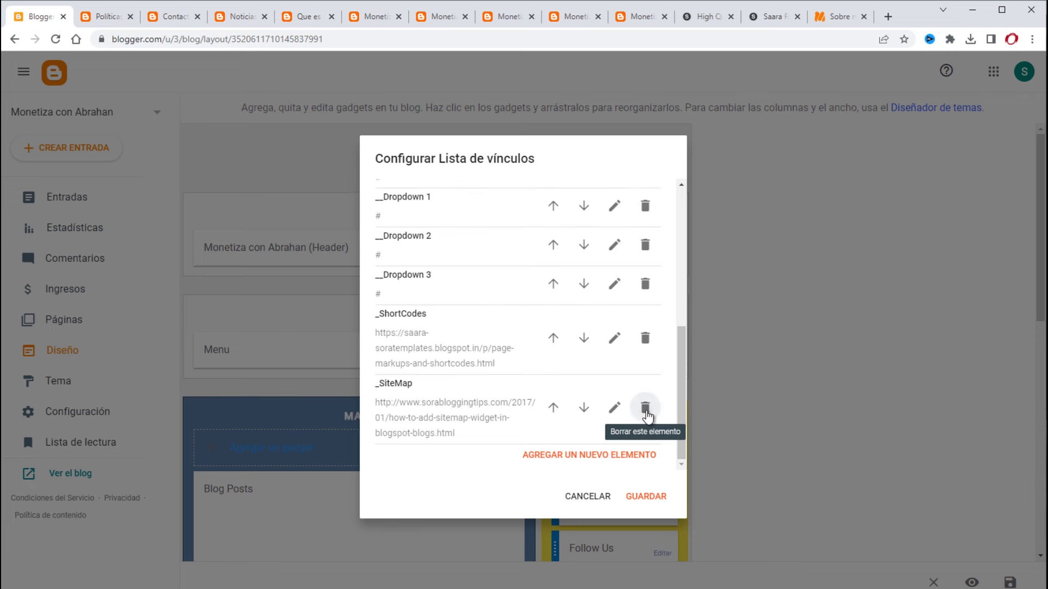
{"action": "left_click", "coordinate": [645, 409]}
{"action": "left_click", "coordinate": [645, 412]}
{"action": "left_click", "coordinate": [645, 415]}
{"action": "left_click", "coordinate": [646, 384]}
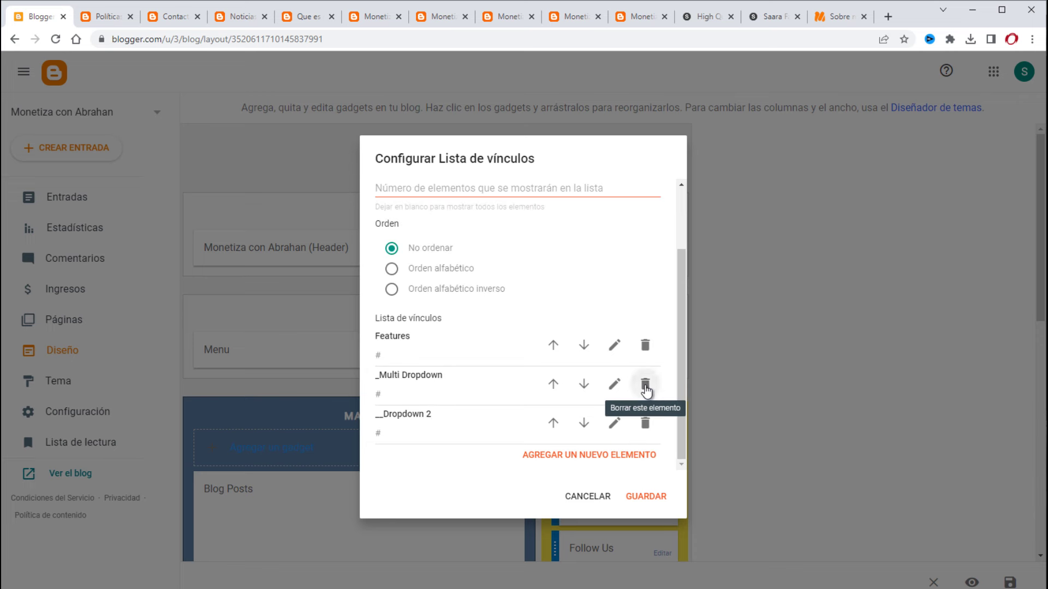
{"action": "left_click", "coordinate": [645, 386]}
{"action": "left_click", "coordinate": [646, 385]}
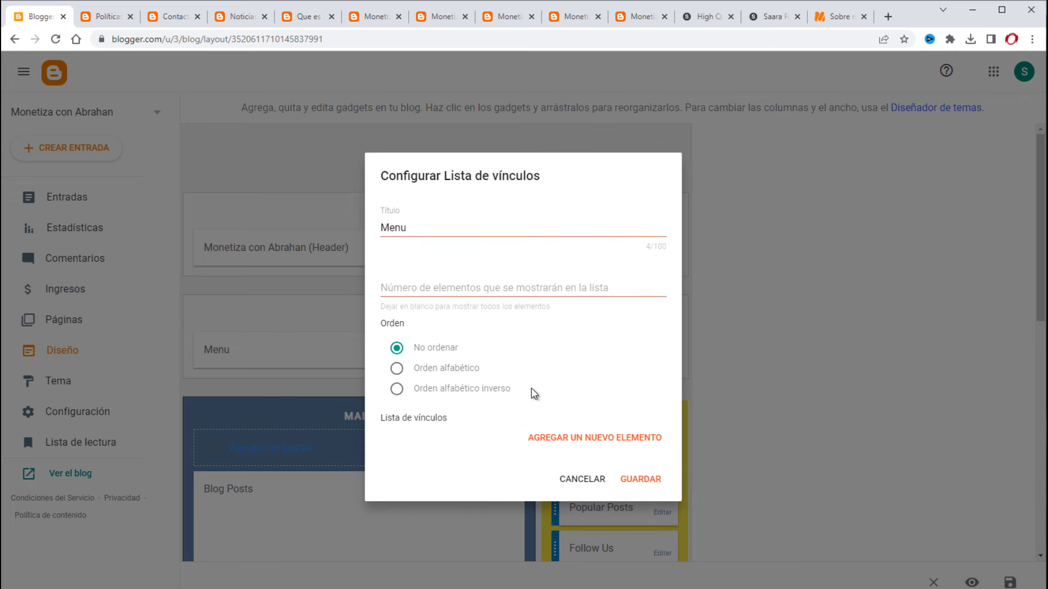
Add a new link to the Menu gadget's list and name it "Noticias"
{"action": "left_click", "coordinate": [599, 438]}
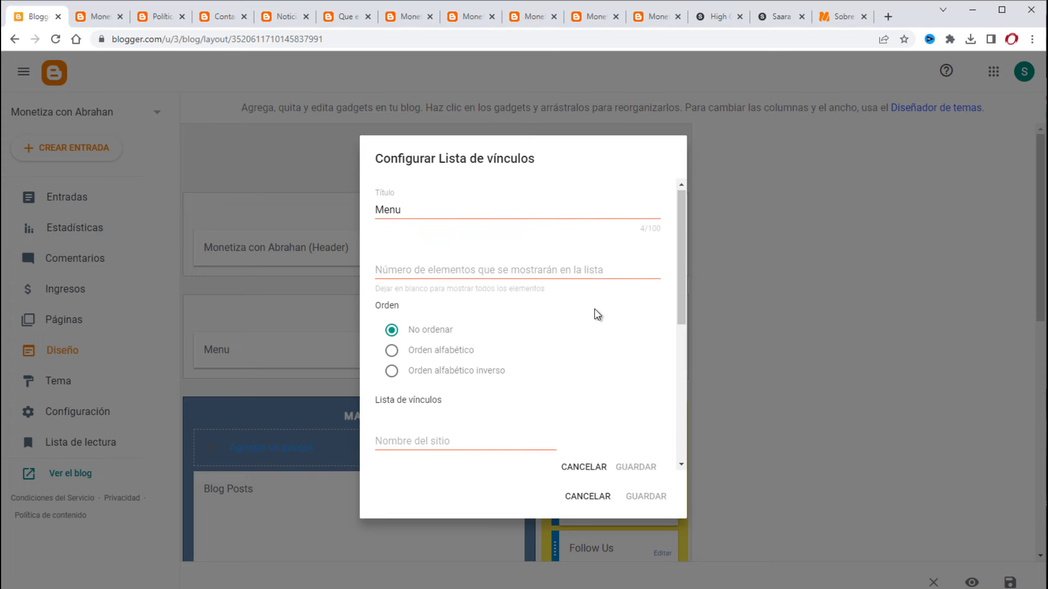
{"action": "scroll", "coordinate": [594, 309], "scroll_direction": "down", "scroll_amount": 1}
{"action": "scroll", "coordinate": [589, 311], "scroll_direction": "down", "scroll_amount": 1}
{"action": "left_click", "coordinate": [437, 312]}
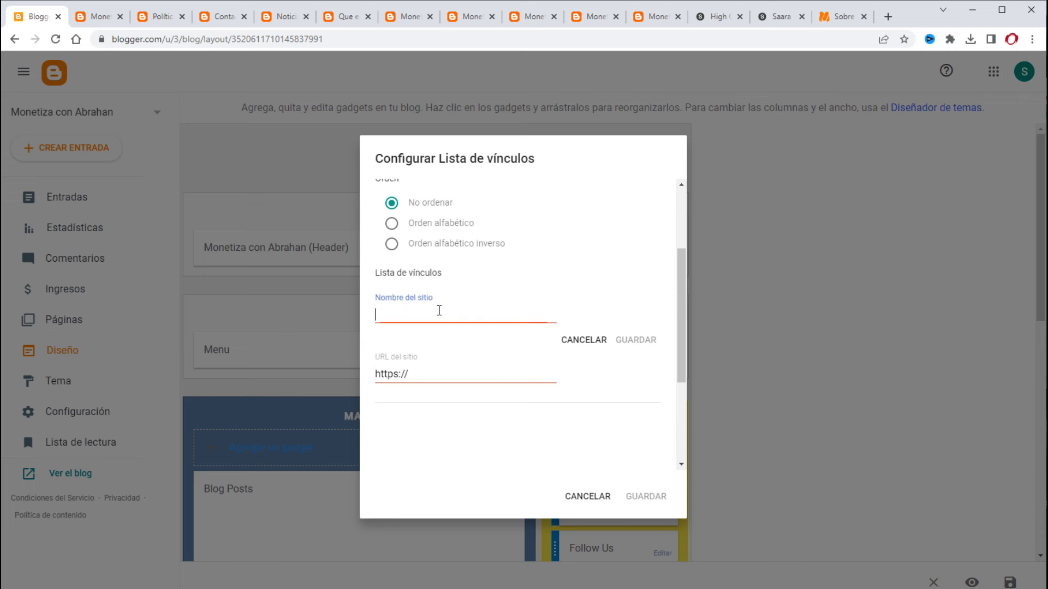
{"action": "type", "text": "Noticias"}
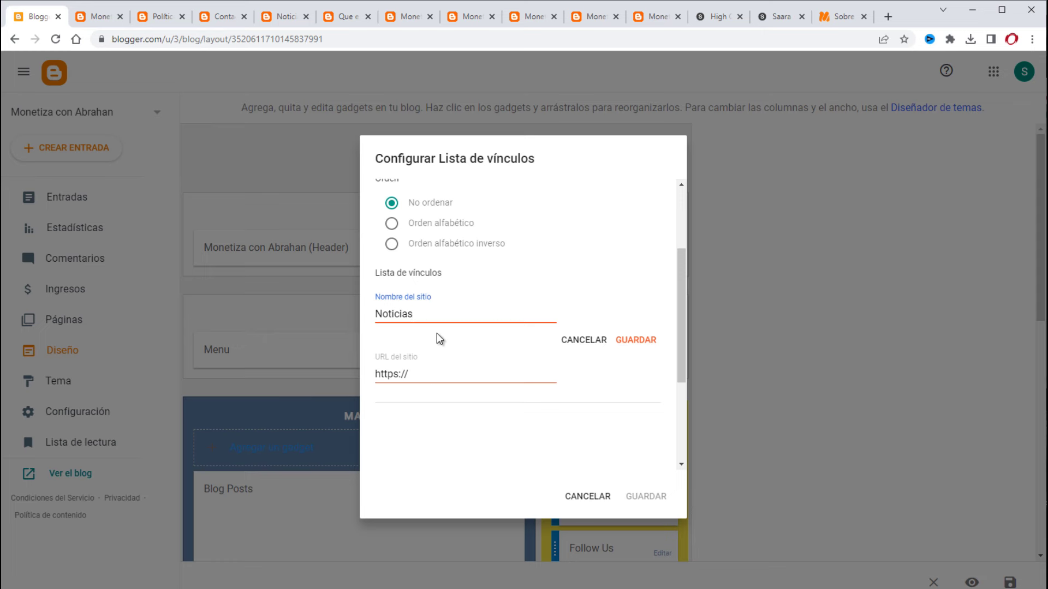
Copy the published Noticias page's address (/p/noticias.html), set it as the new link's URL, and save the link
{"action": "left_click", "coordinate": [420, 372]}
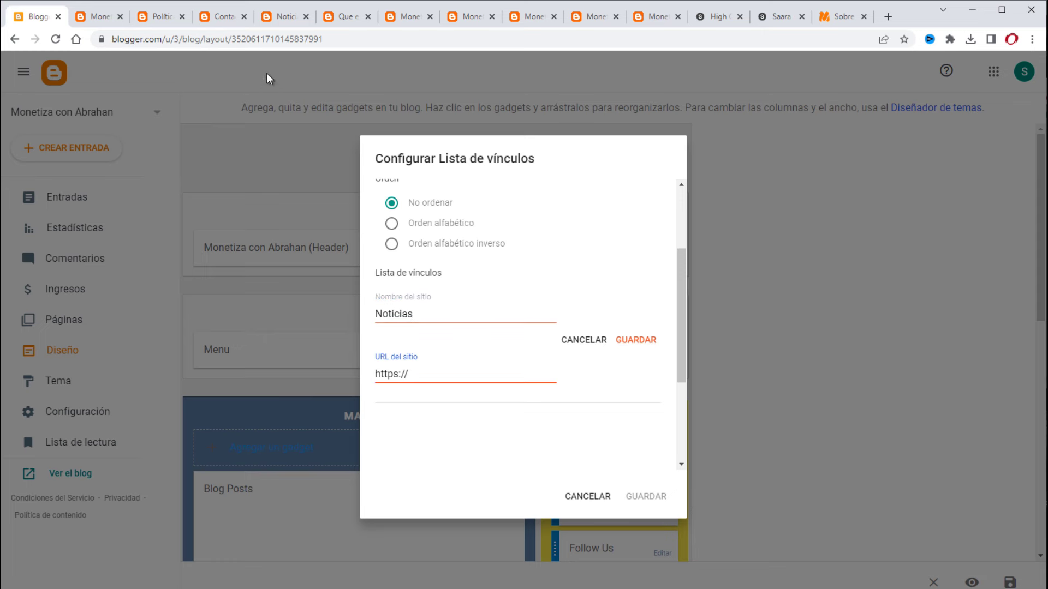
{"action": "left_click", "coordinate": [289, 18]}
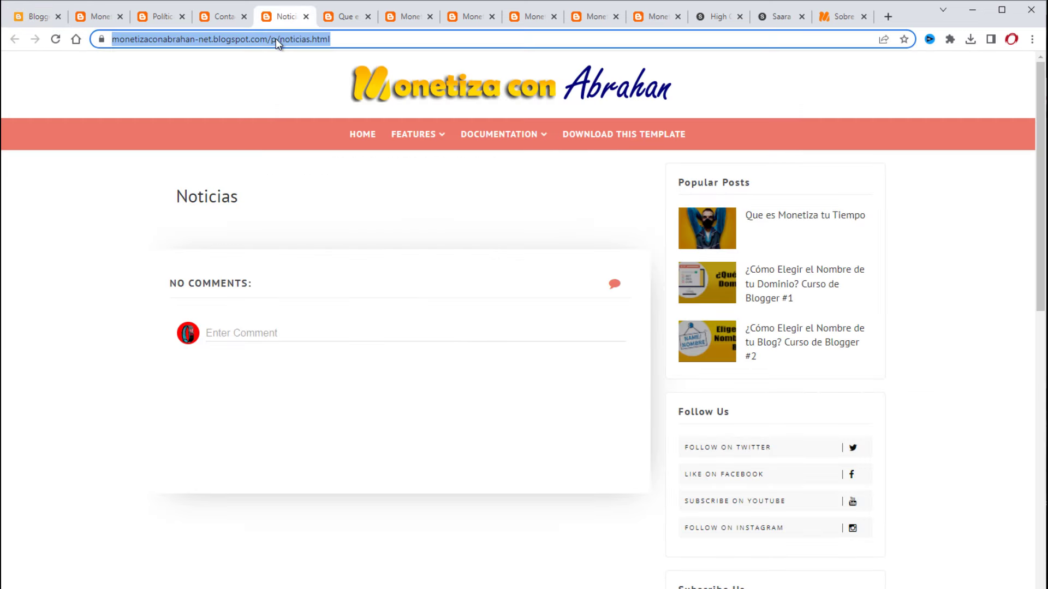
{"action": "right_click", "coordinate": [277, 38]}
{"action": "left_click", "coordinate": [310, 103]}
{"action": "left_click", "coordinate": [39, 17]}
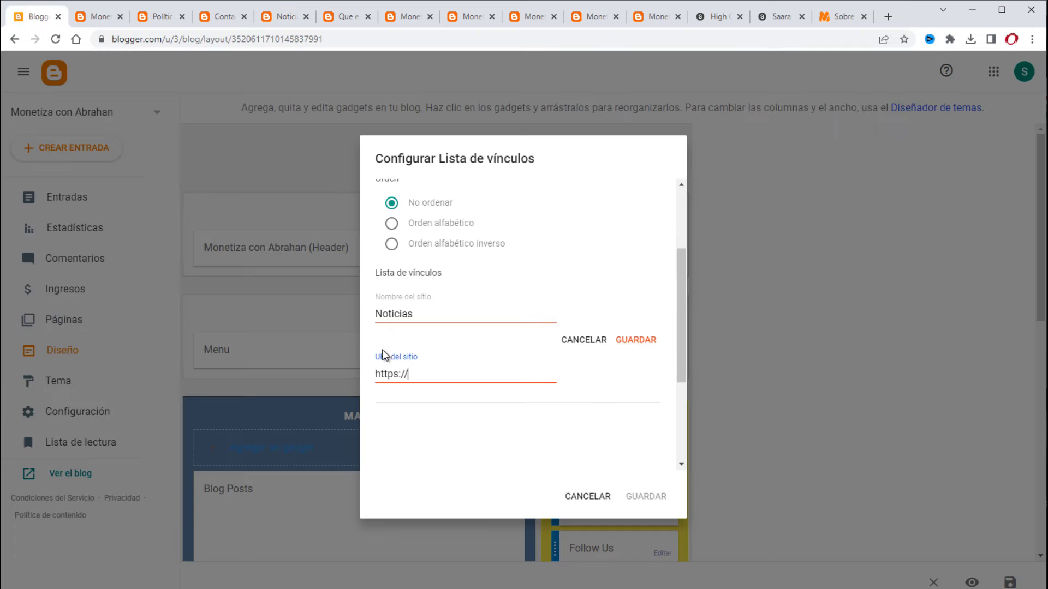
{"action": "left_click_drag", "start_coordinate": [423, 373], "coordinate": [368, 374]}
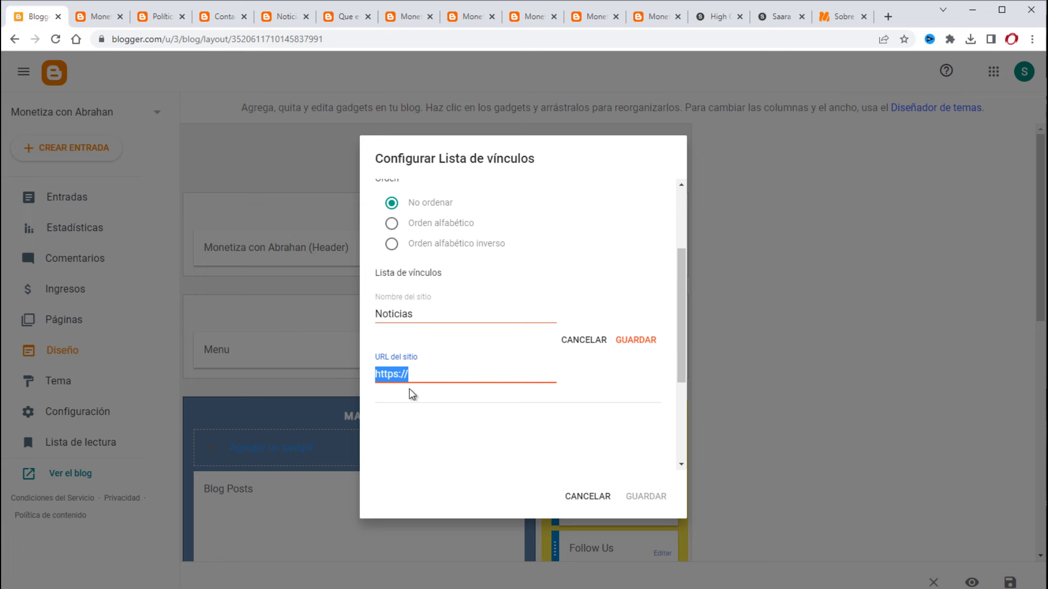
{"action": "key", "text": "ctrl+v"}
{"action": "left_click", "coordinate": [636, 340]}
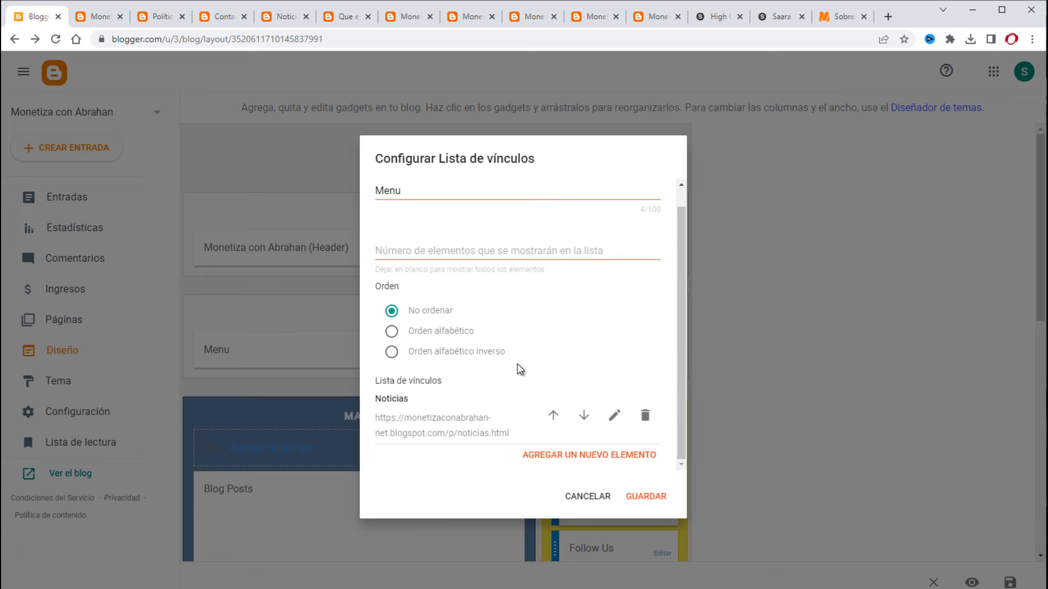
Add a second menu link named "Contacto" that uses the published Contacto page's address (/p/contacto.html)
{"action": "left_click", "coordinate": [545, 454]}
{"action": "left_click", "coordinate": [433, 285]}
{"action": "type", "text": "C"}
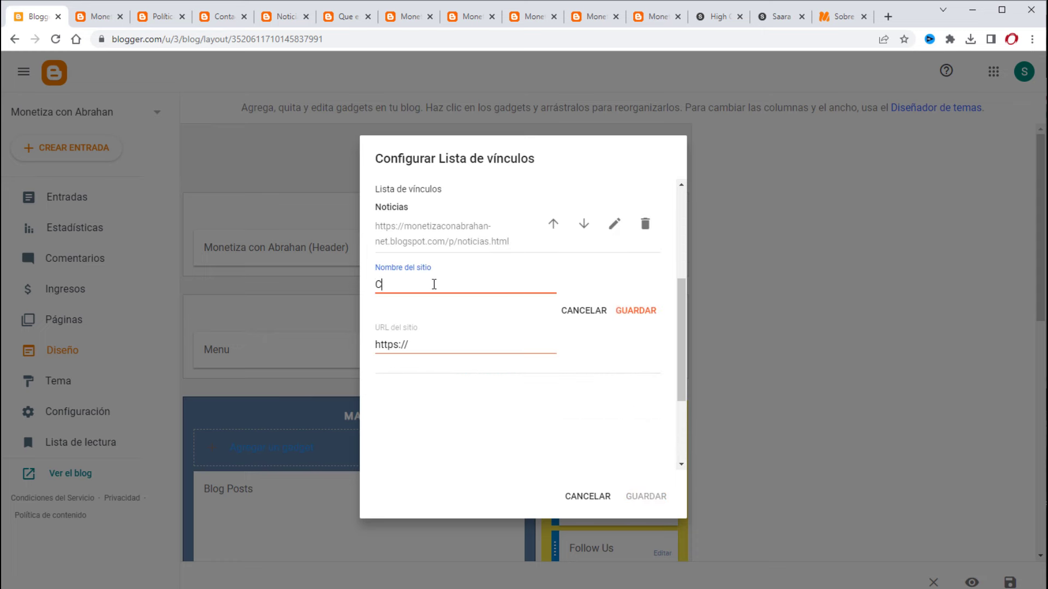
{"action": "left_click", "coordinate": [217, 16]}
{"action": "left_click", "coordinate": [224, 39]}
{"action": "right_click", "coordinate": [224, 41]}
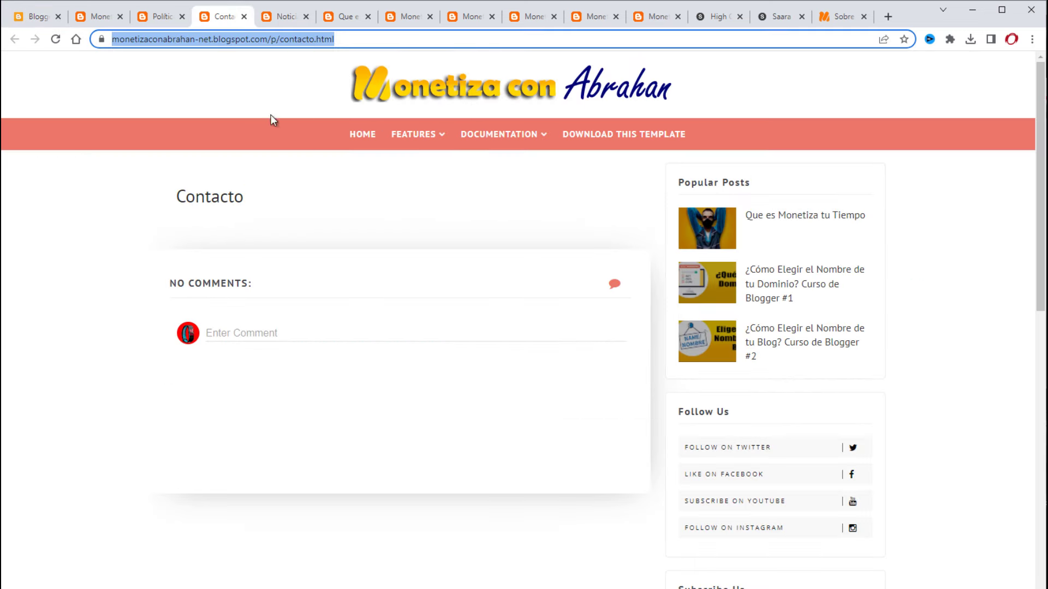
{"action": "left_click", "coordinate": [274, 118]}
{"action": "left_click", "coordinate": [36, 16]}
{"action": "left_click", "coordinate": [438, 345]}
{"action": "type", "text": "https://monetizaconabrahan-net.blogspot.com/p/contacto.html"}
{"action": "left_click", "coordinate": [628, 316]}
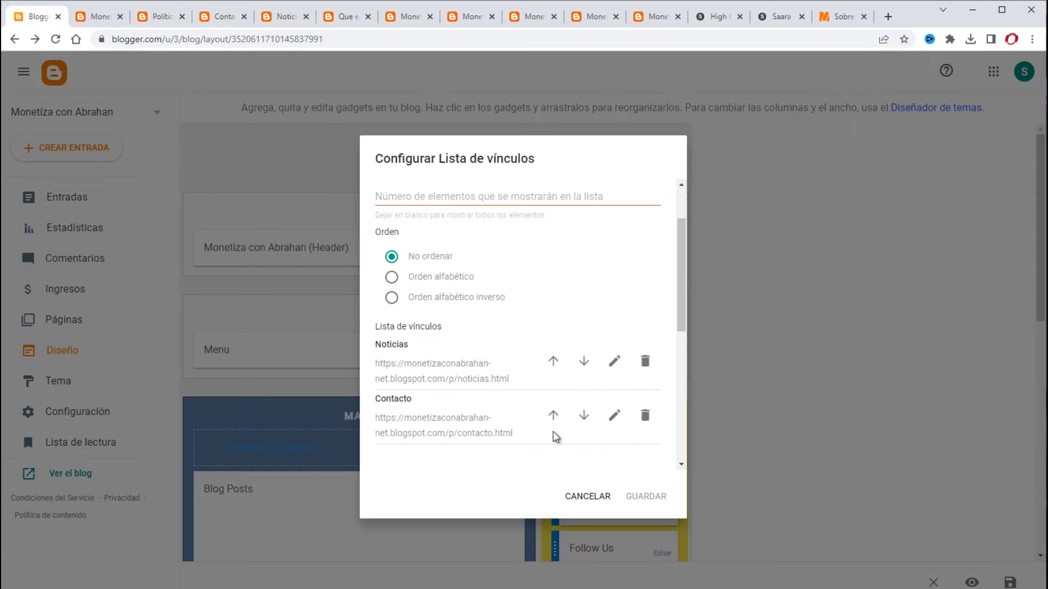
Add a third menu link, "Políticas de Privacidad", using that published page's address (/p/politicas-de-privacidad.html), and save the Menu gadget
{"action": "left_click", "coordinate": [587, 454]}
{"action": "left_click", "coordinate": [431, 352]}
{"action": "type", "text": "Po"}
{"action": "type", "text": "lític"}
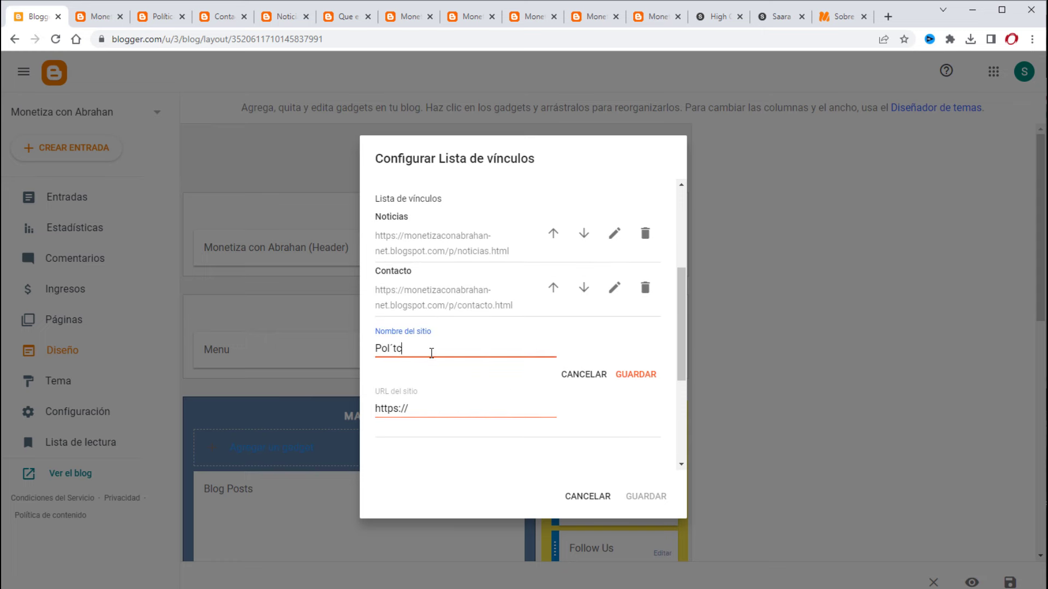
{"action": "type", "text": "as de Privacidad"}
{"action": "left_click", "coordinate": [163, 17]}
{"action": "left_click", "coordinate": [164, 39]}
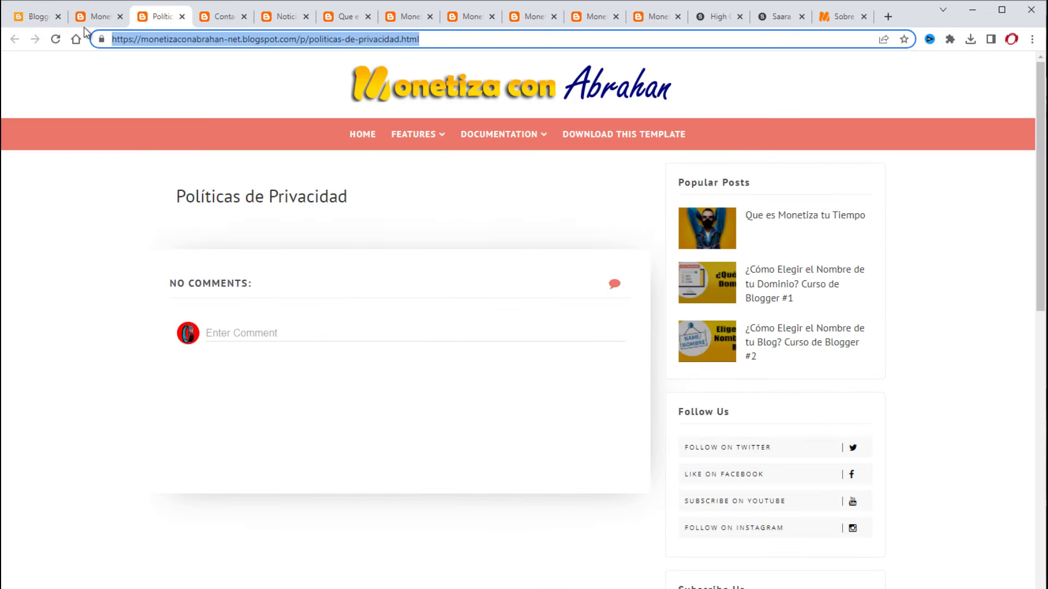
{"action": "key", "text": "ctrl+c"}
{"action": "left_click", "coordinate": [35, 17]}
{"action": "left_click", "coordinate": [437, 409]}
{"action": "key", "text": "ctrl+v"}
{"action": "left_click", "coordinate": [628, 375]}
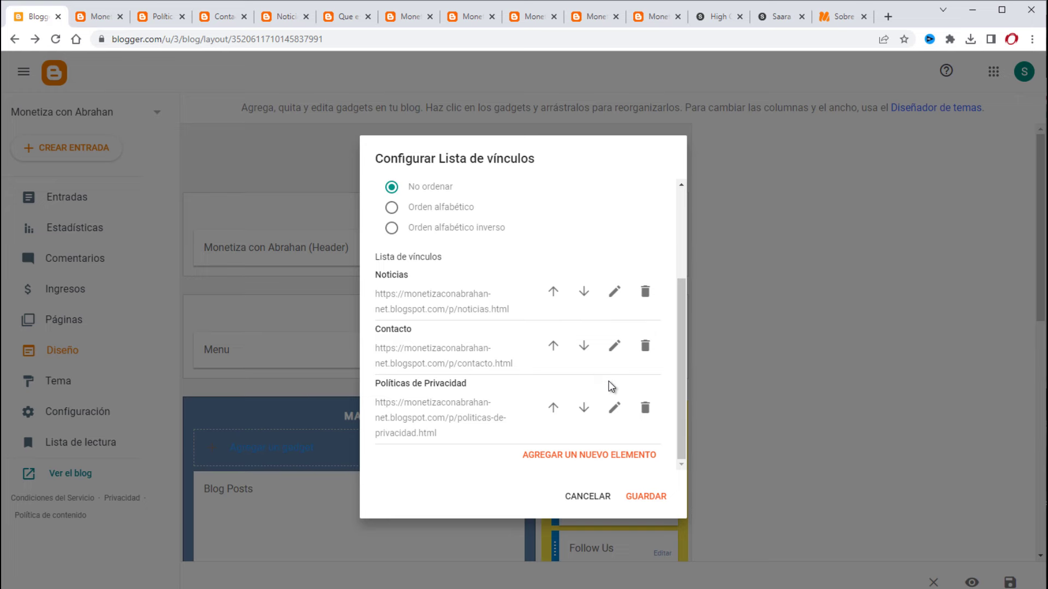
{"action": "left_click", "coordinate": [657, 501]}
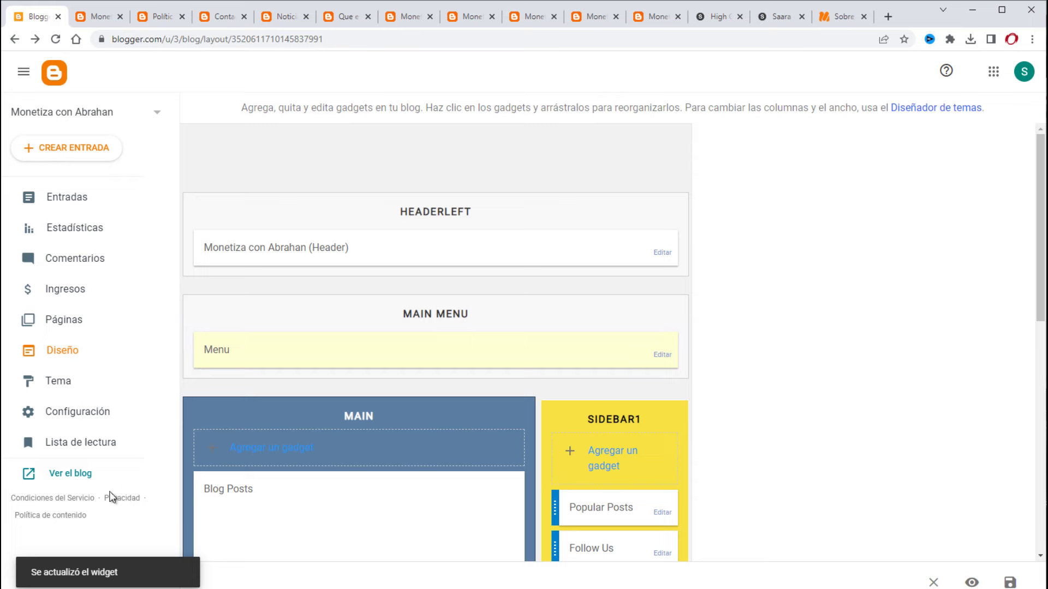
View the live blog, test the Noticias, Contacto and Políticas de Privacidad menu links, and examine the home page's sidebar gadgets
{"action": "left_click", "coordinate": [88, 473]}
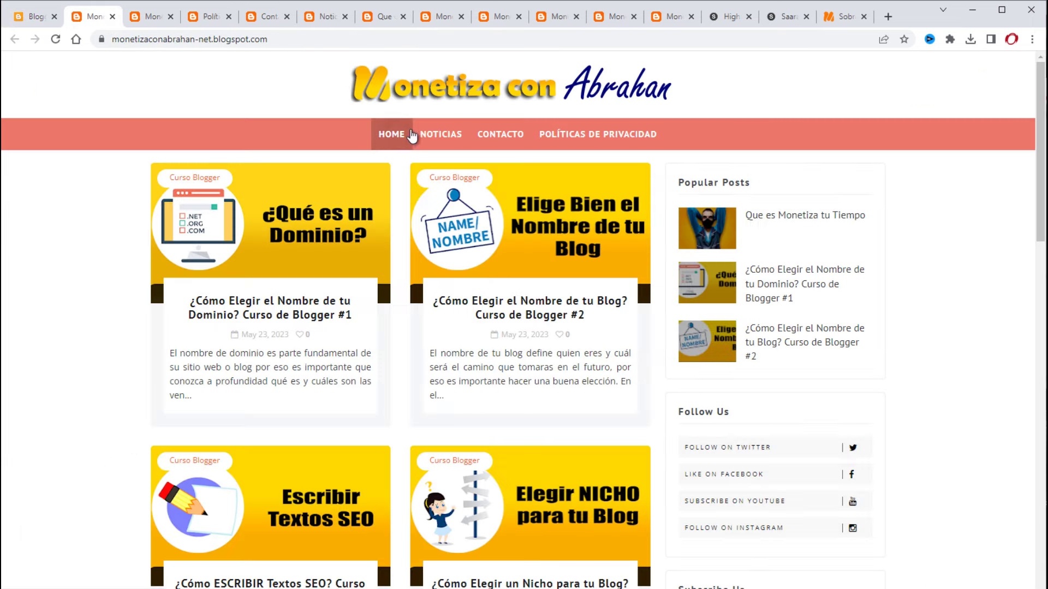
{"action": "left_click", "coordinate": [446, 136]}
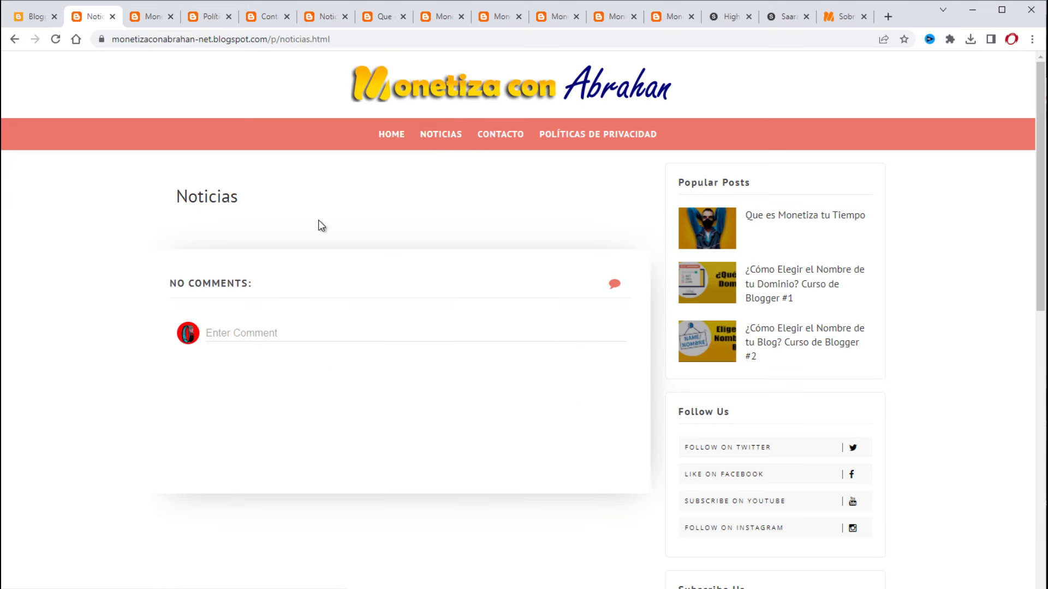
{"action": "left_click", "coordinate": [496, 137]}
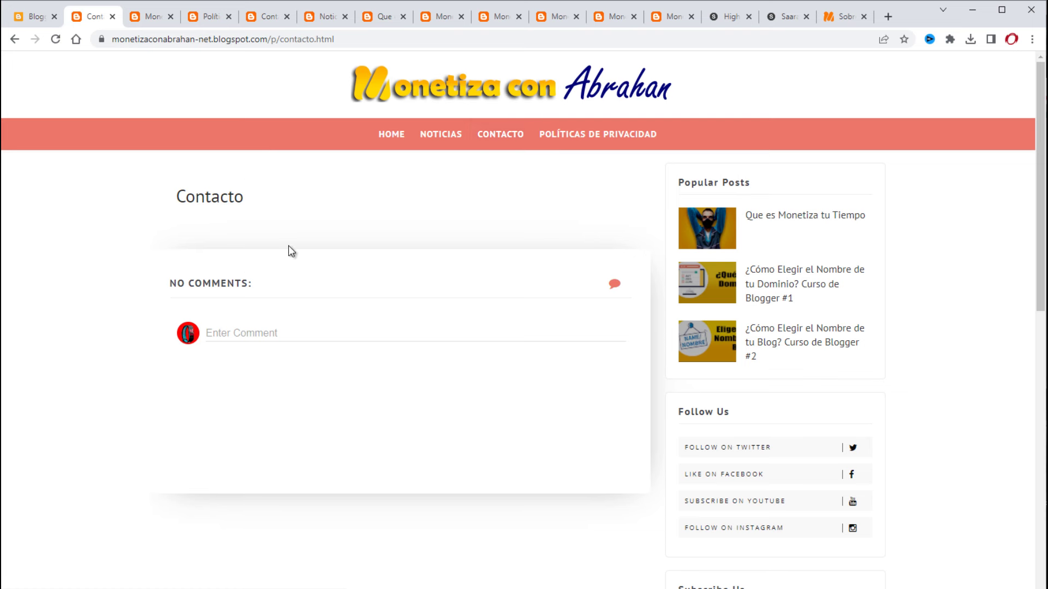
{"action": "left_click", "coordinate": [609, 143]}
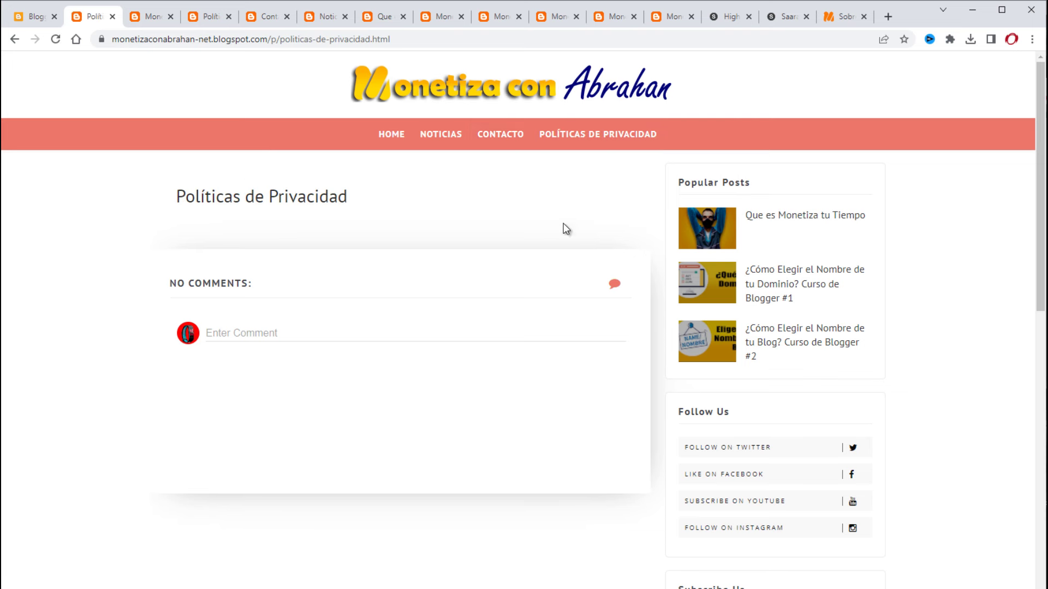
{"action": "left_click", "coordinate": [435, 101]}
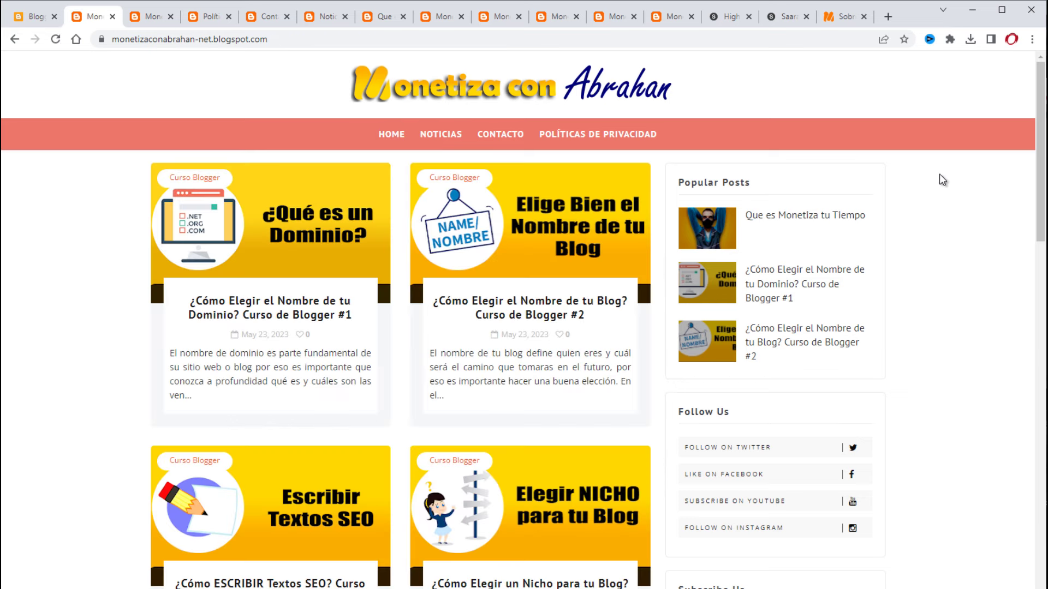
{"action": "scroll", "coordinate": [940, 176], "scroll_direction": "down", "scroll_amount": 3}
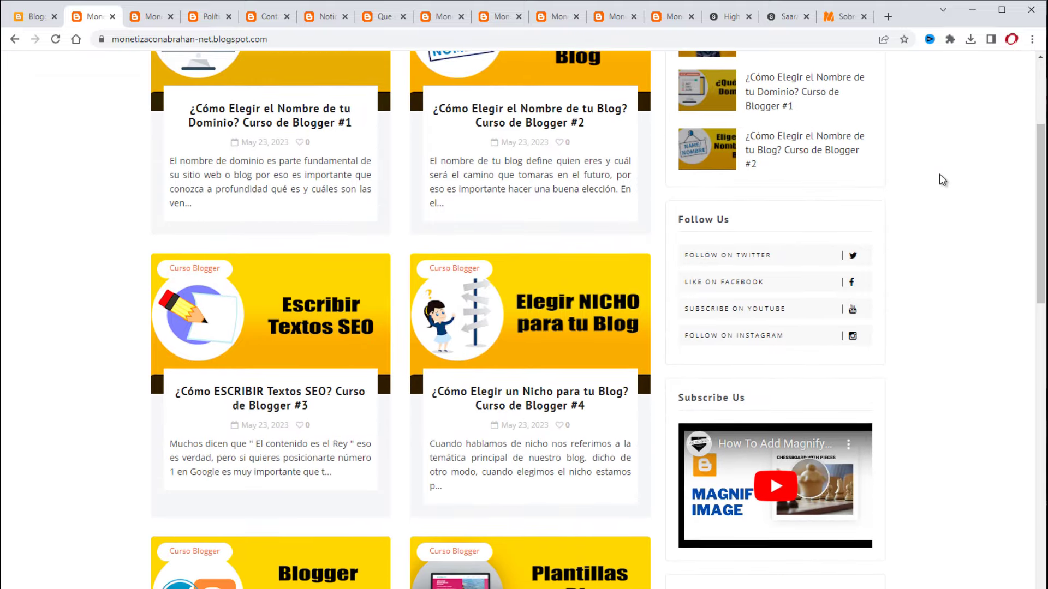
{"action": "scroll", "coordinate": [939, 174], "scroll_direction": "down", "scroll_amount": 1}
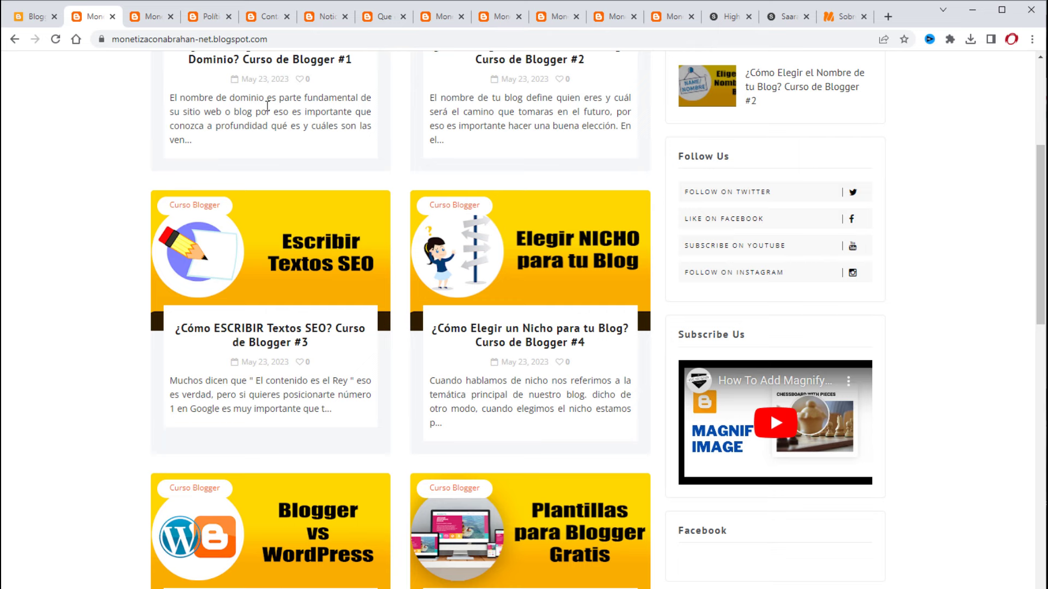
Open the Follow Us gadget from the blog layout's first sidebar and set its title to "Sígueme en..."
{"action": "left_click", "coordinate": [37, 22]}
{"action": "scroll", "coordinate": [666, 382], "scroll_direction": "down", "scroll_amount": 3}
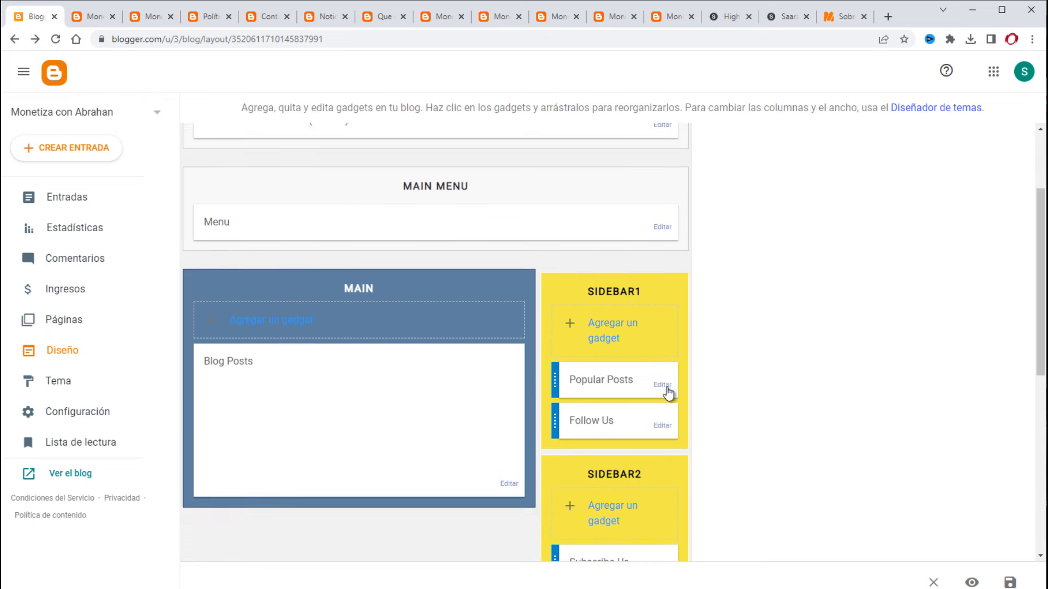
{"action": "left_click", "coordinate": [660, 428]}
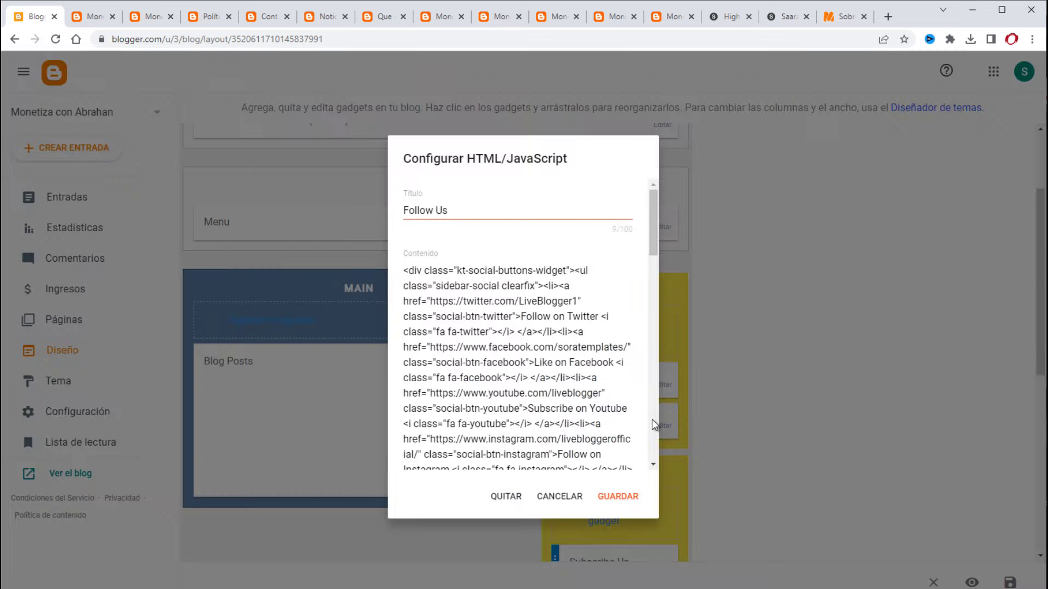
{"action": "left_click", "coordinate": [486, 211]}
{"action": "key", "text": "ctrl+a"}
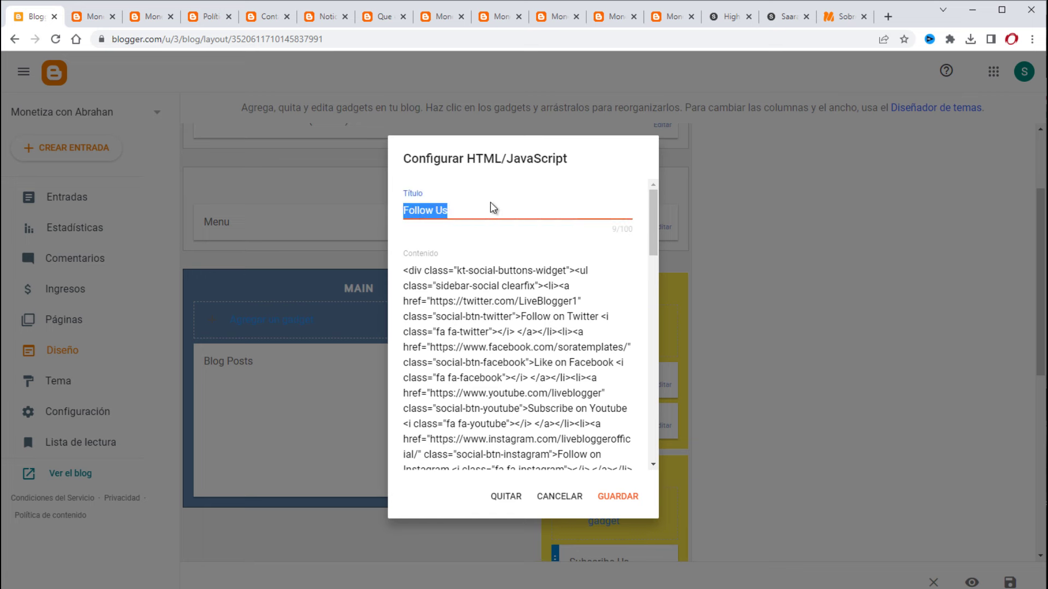
{"action": "type", "text": "Sí"}
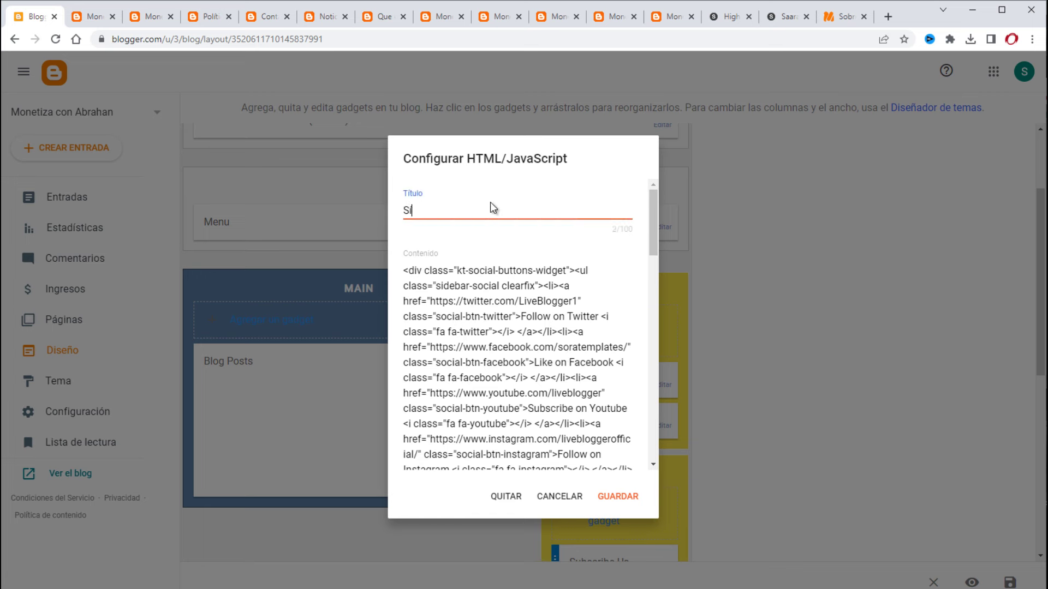
{"action": "type", "text": "gueme en..."}
{"action": "left_click_drag", "start_coordinate": [654, 237], "coordinate": [655, 248]}
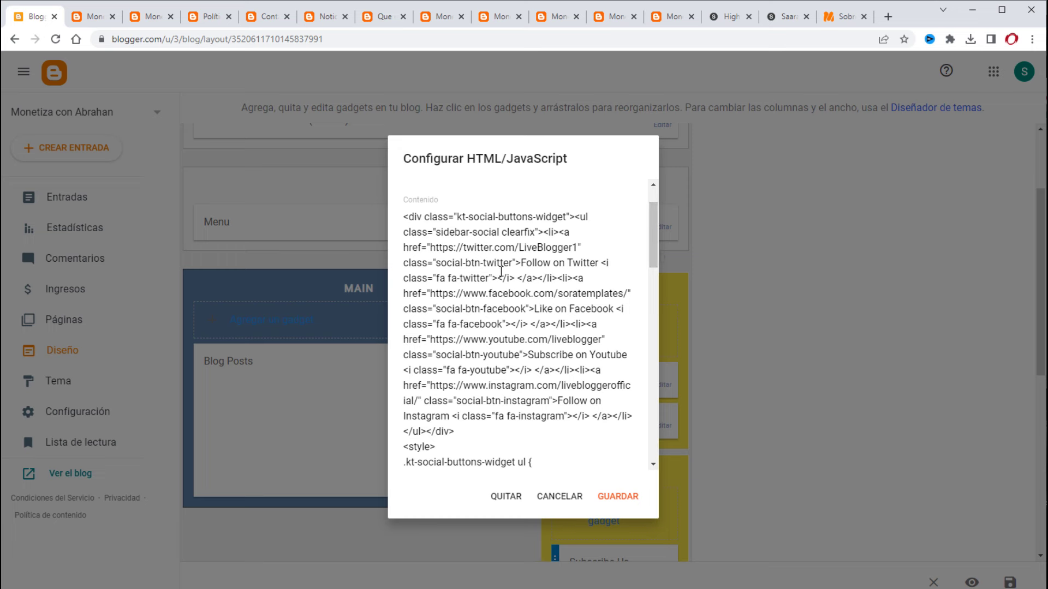
Replace the account name in the Follow gadget's Twitter link with MonetizaTuTiempo
{"action": "left_click_drag", "start_coordinate": [432, 248], "coordinate": [580, 254]}
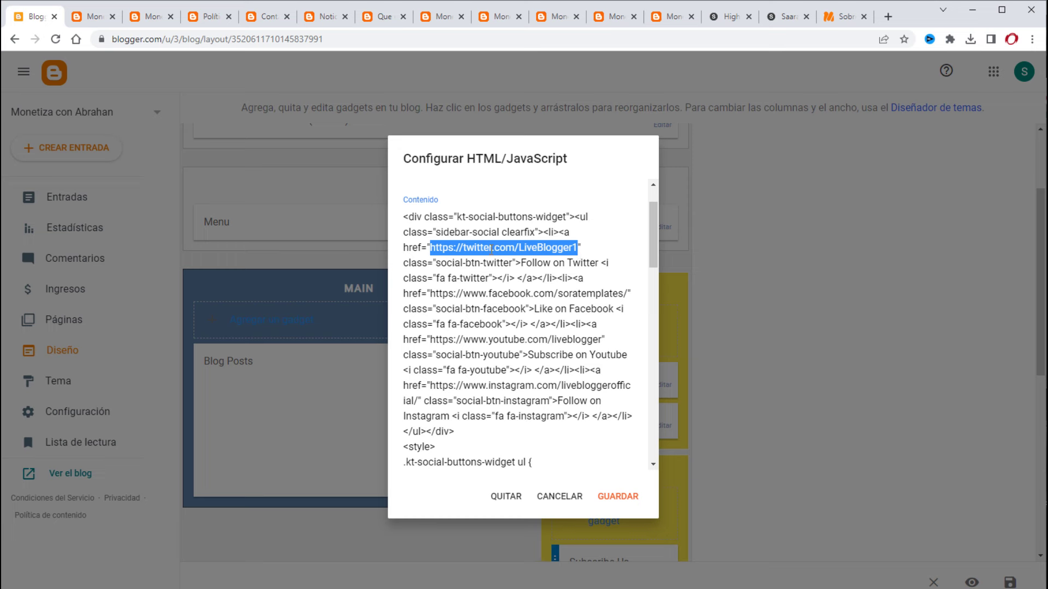
{"action": "left_click", "coordinate": [565, 250]}
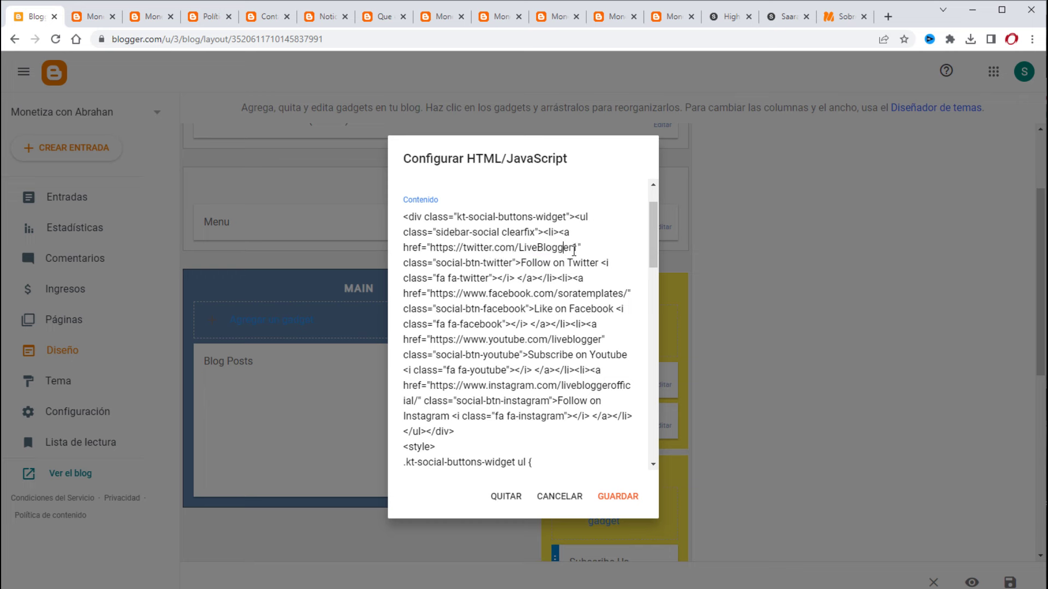
{"action": "left_click_drag", "start_coordinate": [578, 250], "coordinate": [519, 254]}
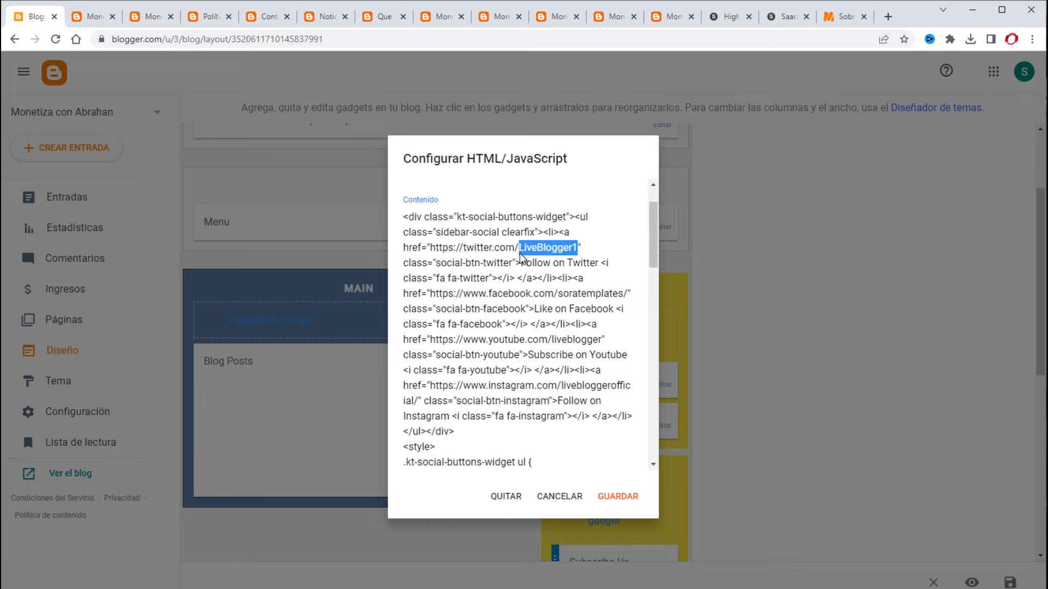
{"action": "type", "text": "Monetiza"}
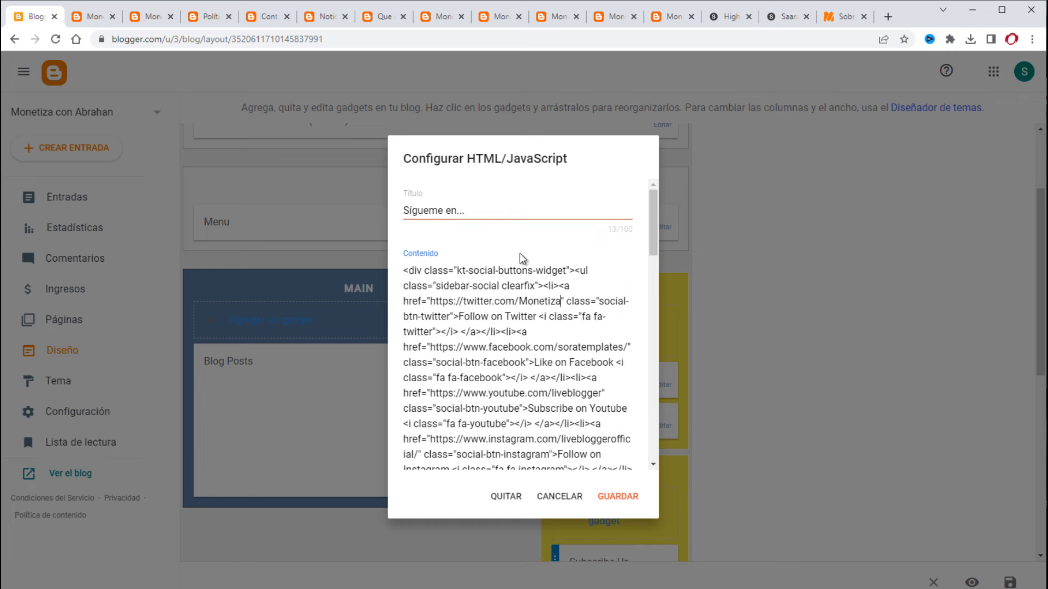
{"action": "type", "text": "TuTiempo"}
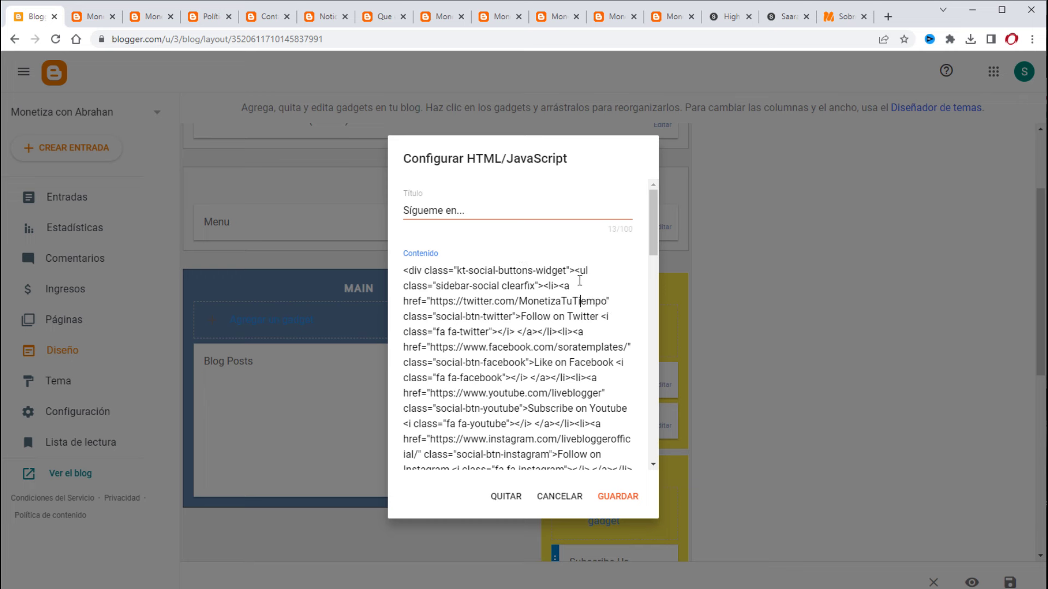
Reuse MonetizaTuTiempo as the account name in the gadget's Facebook and YouTube links, and save the gadget
{"action": "left_click_drag", "start_coordinate": [605, 302], "coordinate": [519, 308]}
{"action": "key", "text": "ctrl+c"}
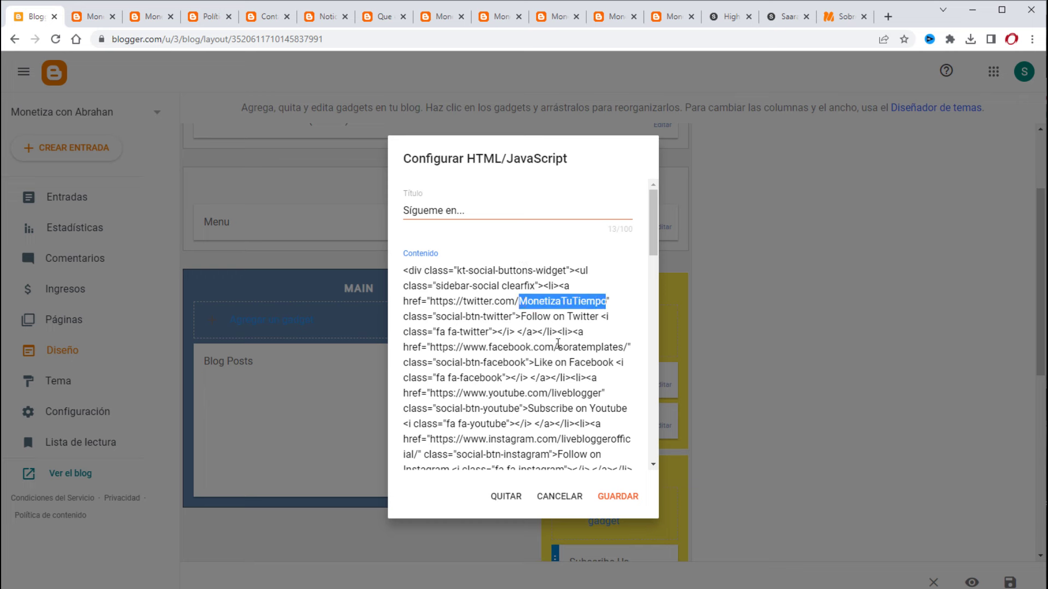
{"action": "left_click_drag", "start_coordinate": [558, 347], "coordinate": [629, 347]}
{"action": "key", "text": "ctrl+v"}
{"action": "scroll", "coordinate": [512, 338], "scroll_direction": "down", "scroll_amount": 8}
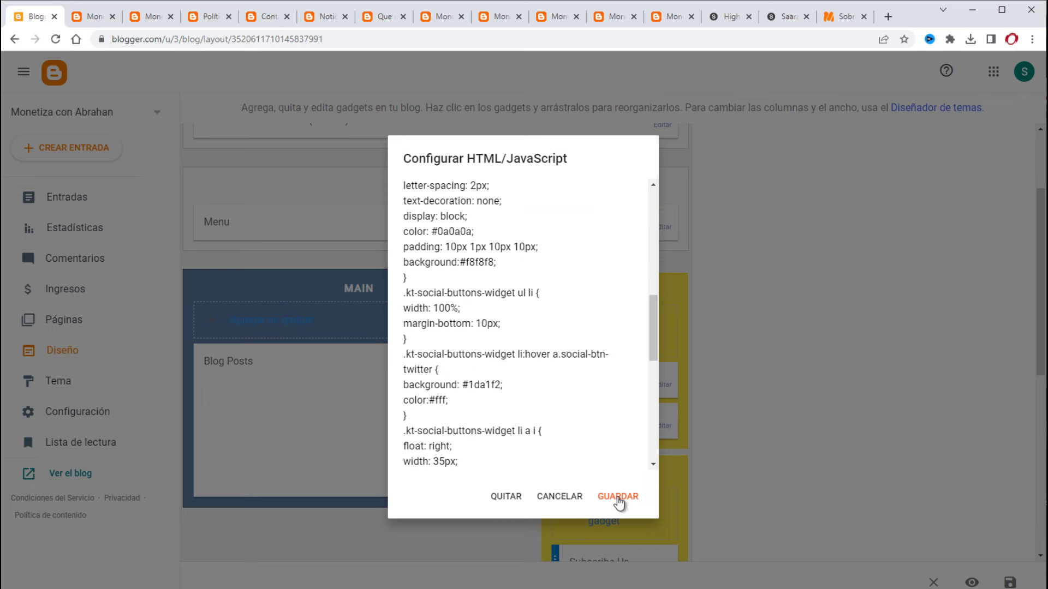
{"action": "left_click", "coordinate": [618, 498]}
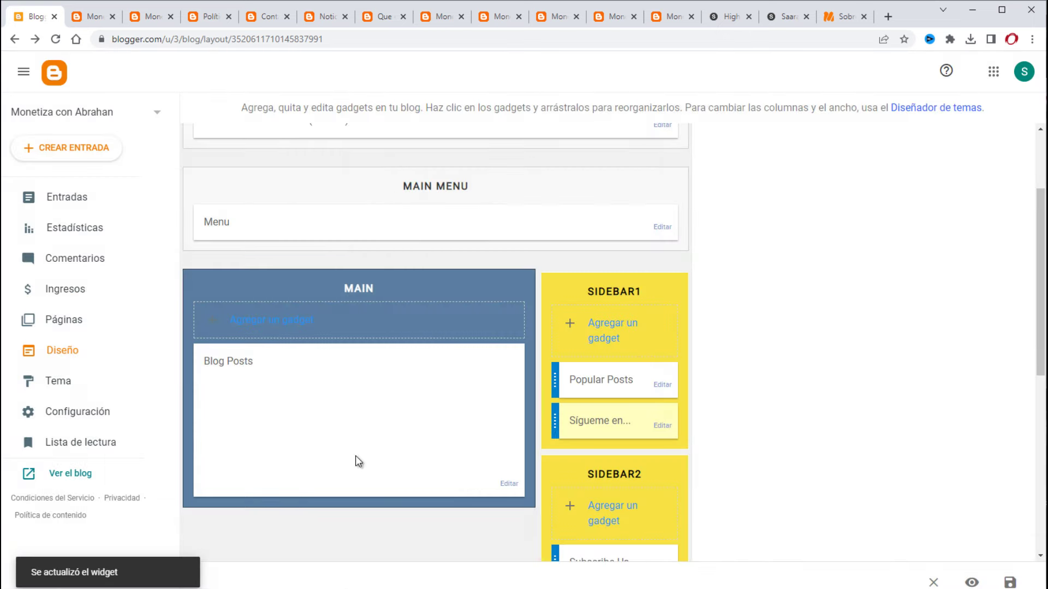
View the live blog, test the "Sígueme en..." gadget's YouTube link, and examine the sidebar gadgets below it
{"action": "left_click", "coordinate": [83, 474]}
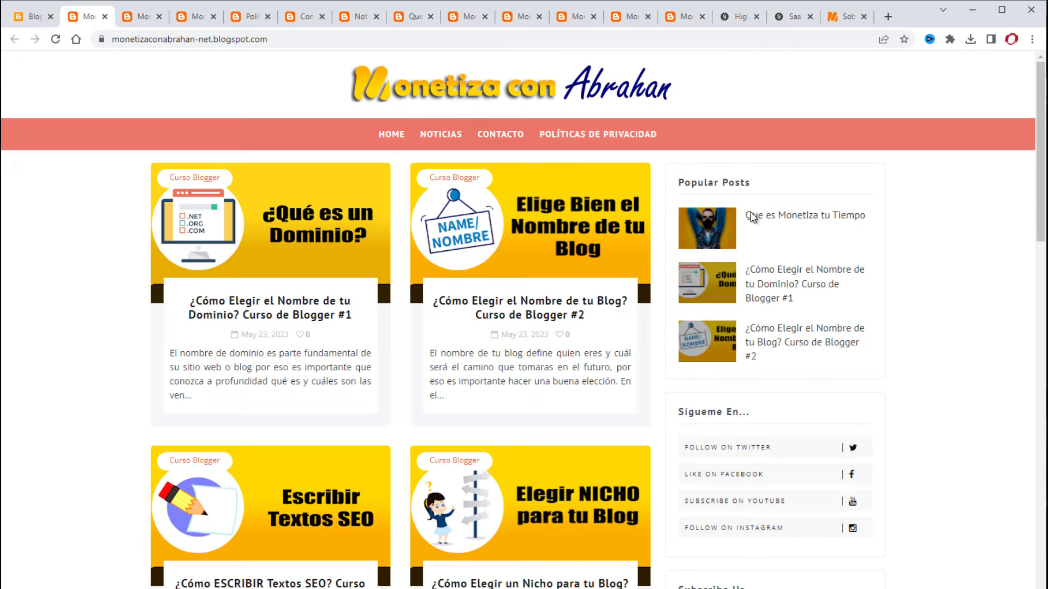
{"action": "left_click", "coordinate": [807, 506]}
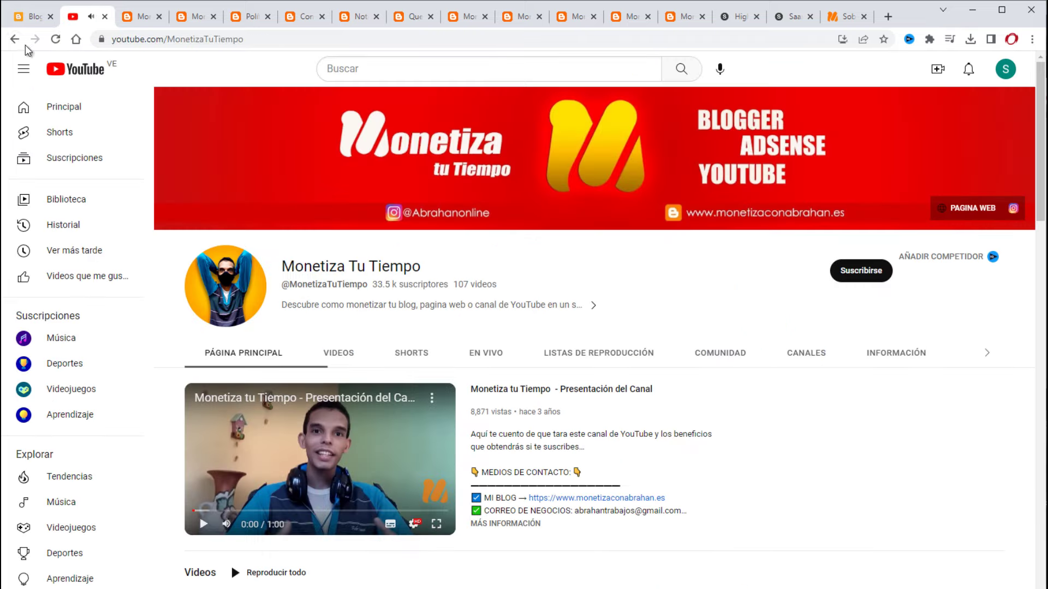
{"action": "left_click", "coordinate": [15, 41]}
{"action": "scroll", "coordinate": [908, 345], "scroll_direction": "down", "scroll_amount": 3}
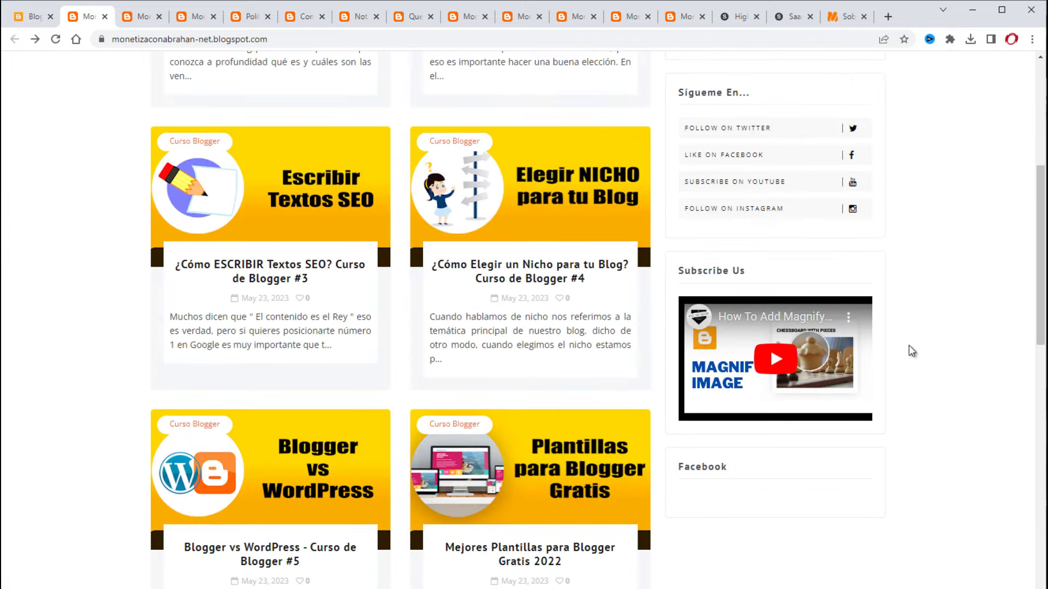
{"action": "scroll", "coordinate": [909, 345], "scroll_direction": "down", "scroll_amount": 1}
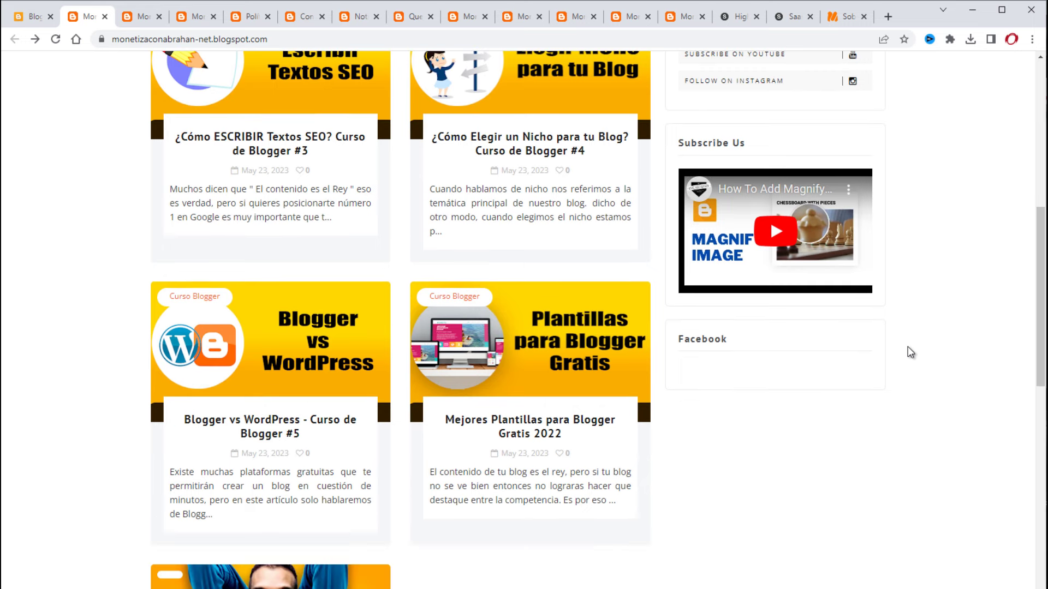
{"action": "scroll", "coordinate": [910, 353], "scroll_direction": "up", "scroll_amount": 1}
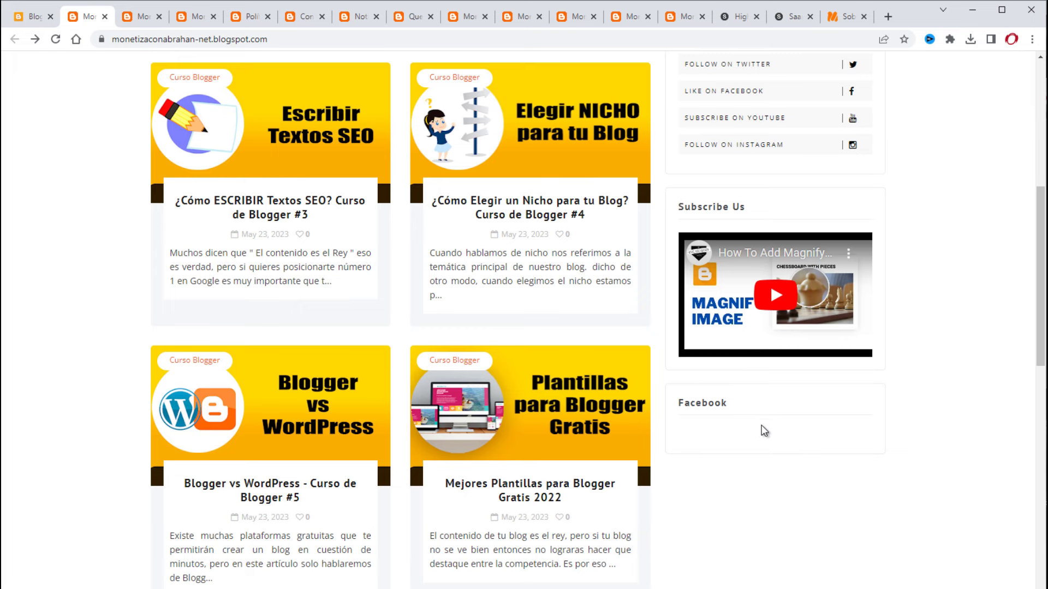
{"action": "scroll", "coordinate": [740, 430], "scroll_direction": "up", "scroll_amount": 5}
Remove the Subscribe Us and Facebook gadgets from Sidebar2 in the blog layout
{"action": "key", "text": "ctrl+Page_Up"}
{"action": "scroll", "coordinate": [655, 428], "scroll_direction": "down", "scroll_amount": 3}
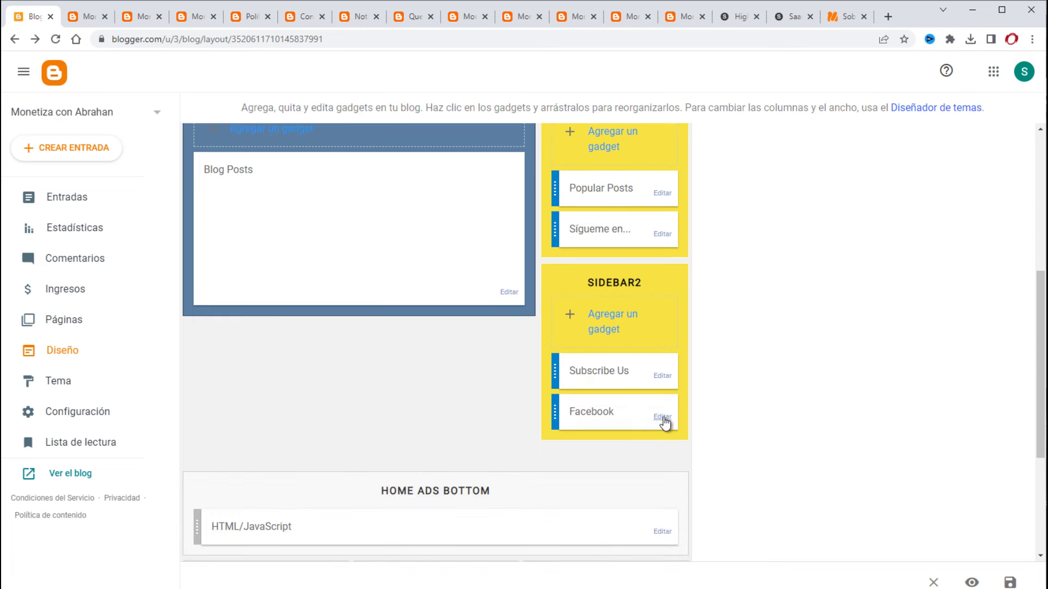
{"action": "left_click", "coordinate": [662, 377]}
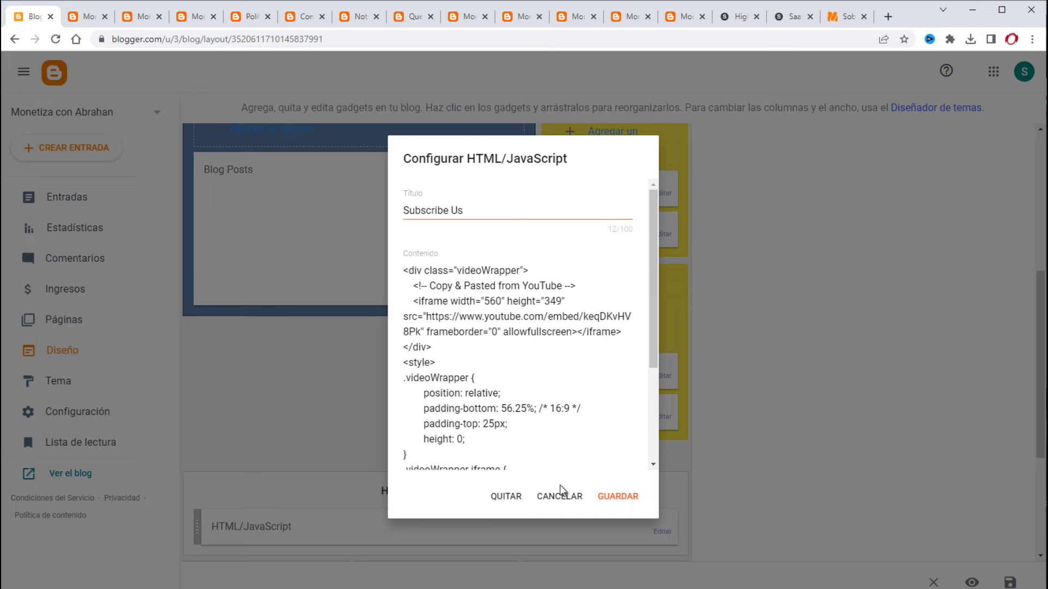
{"action": "left_click", "coordinate": [509, 497]}
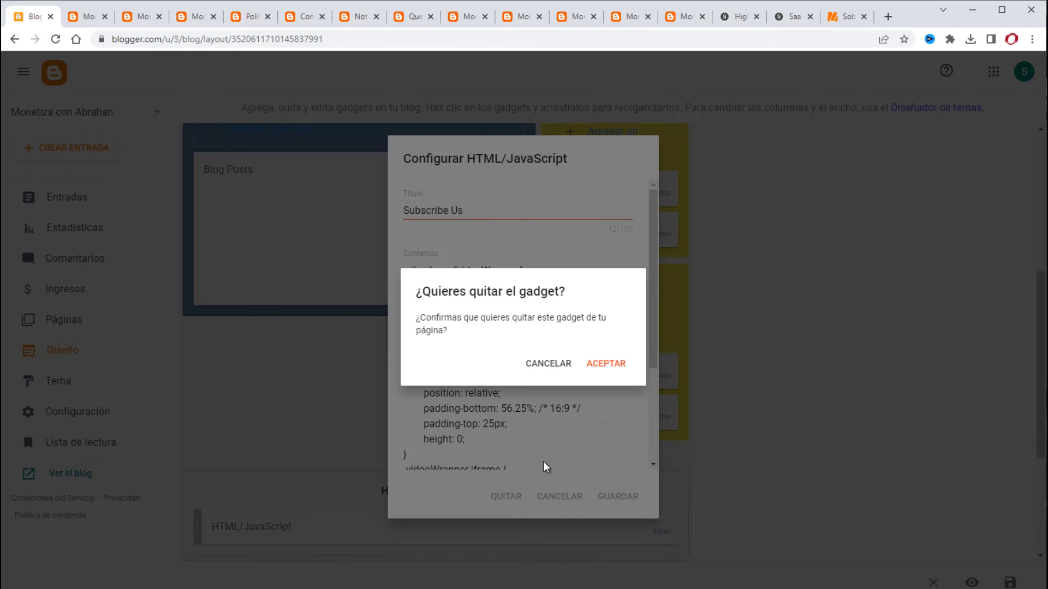
{"action": "left_click", "coordinate": [608, 364]}
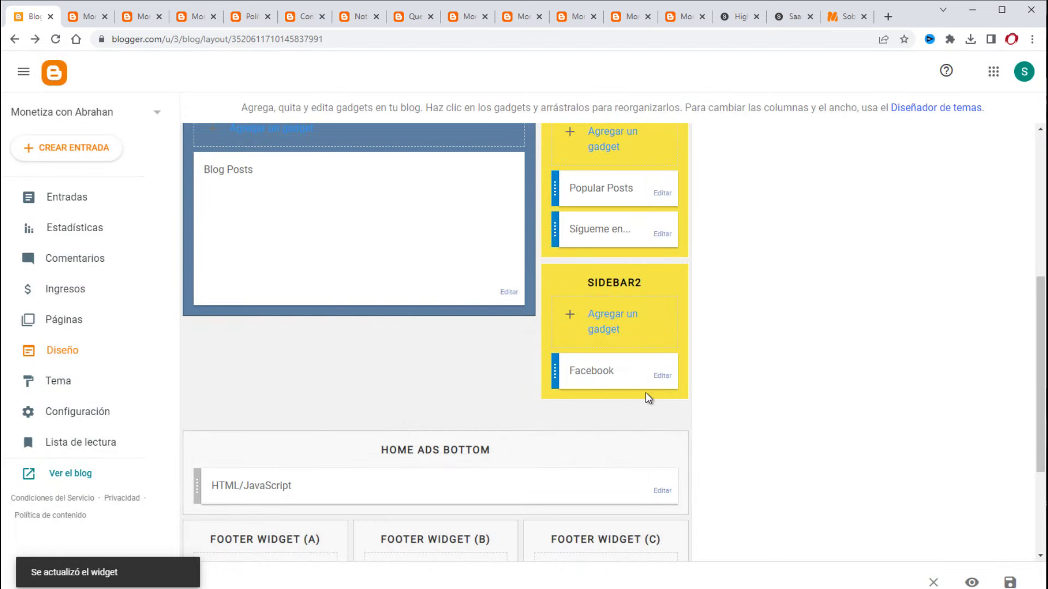
{"action": "left_click", "coordinate": [662, 376]}
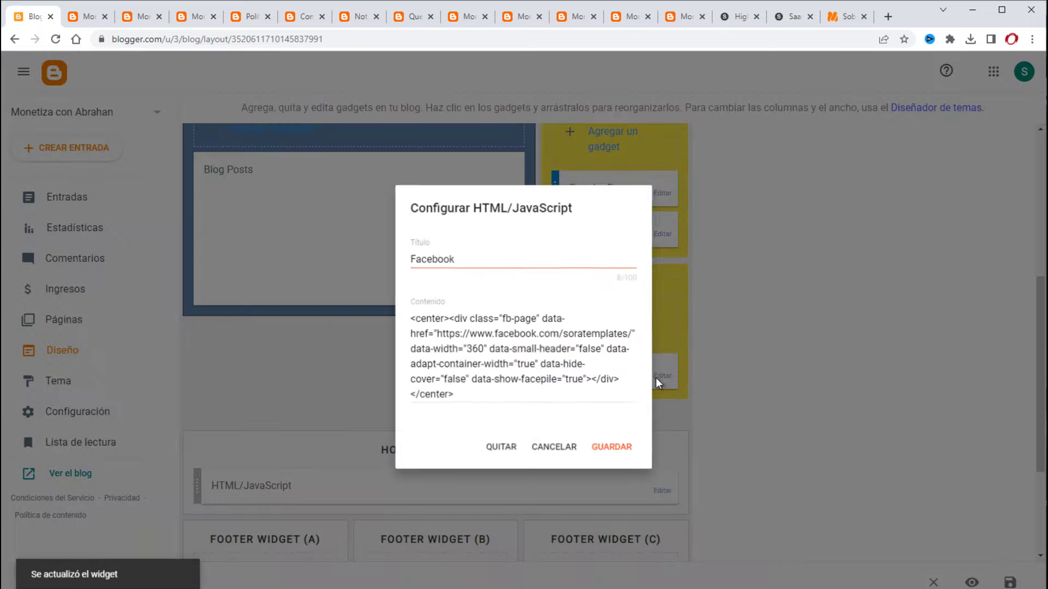
{"action": "left_click", "coordinate": [502, 448]}
{"action": "left_click", "coordinate": [603, 365]}
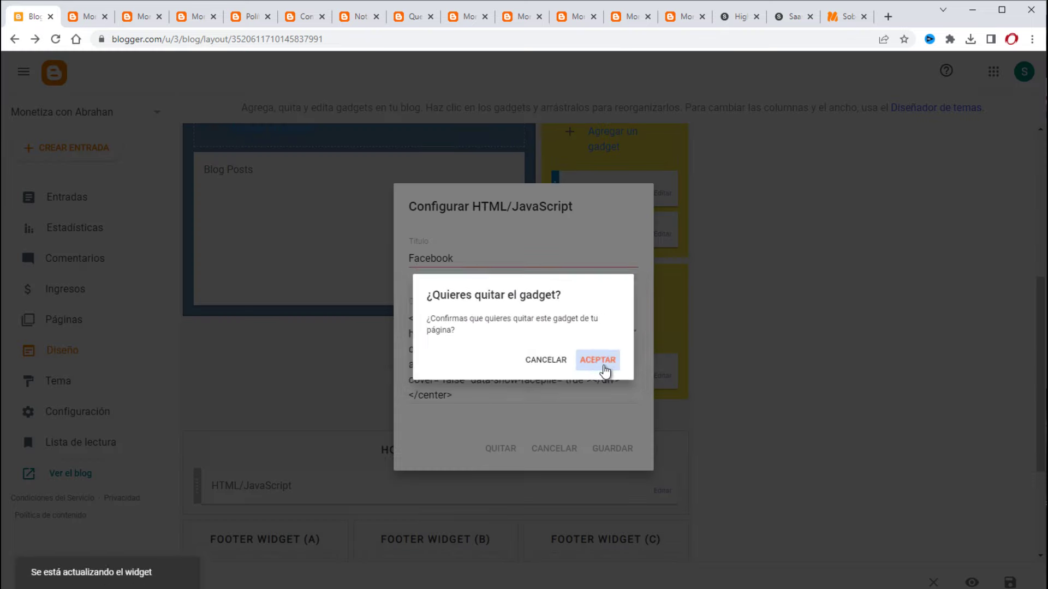
View the live blog and examine its sidebar, the ad banner below the posts, and the footer widgets
{"action": "left_click", "coordinate": [84, 473]}
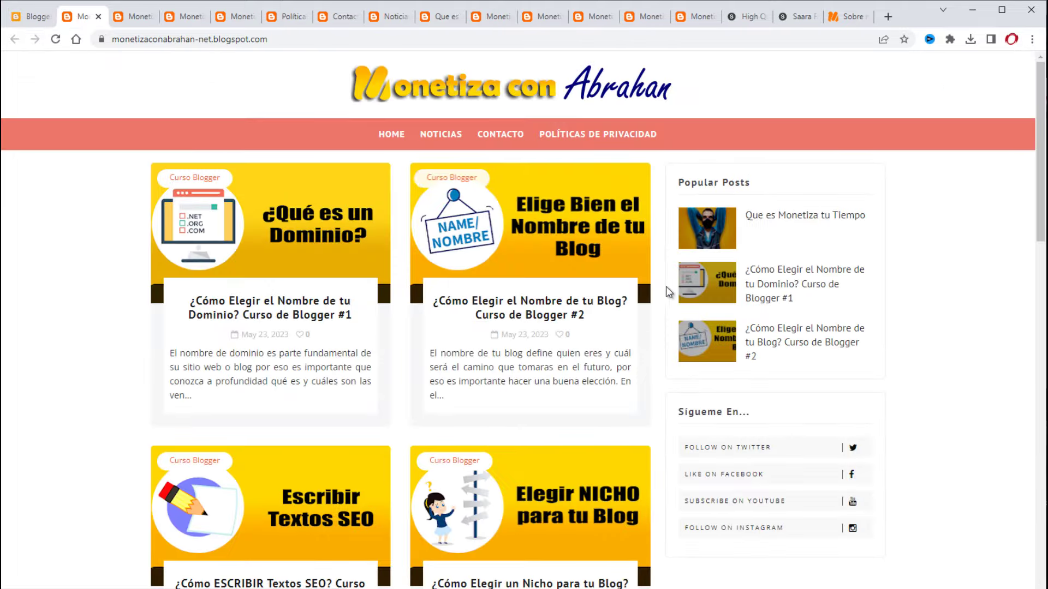
{"action": "scroll", "coordinate": [921, 299], "scroll_direction": "down", "scroll_amount": 2}
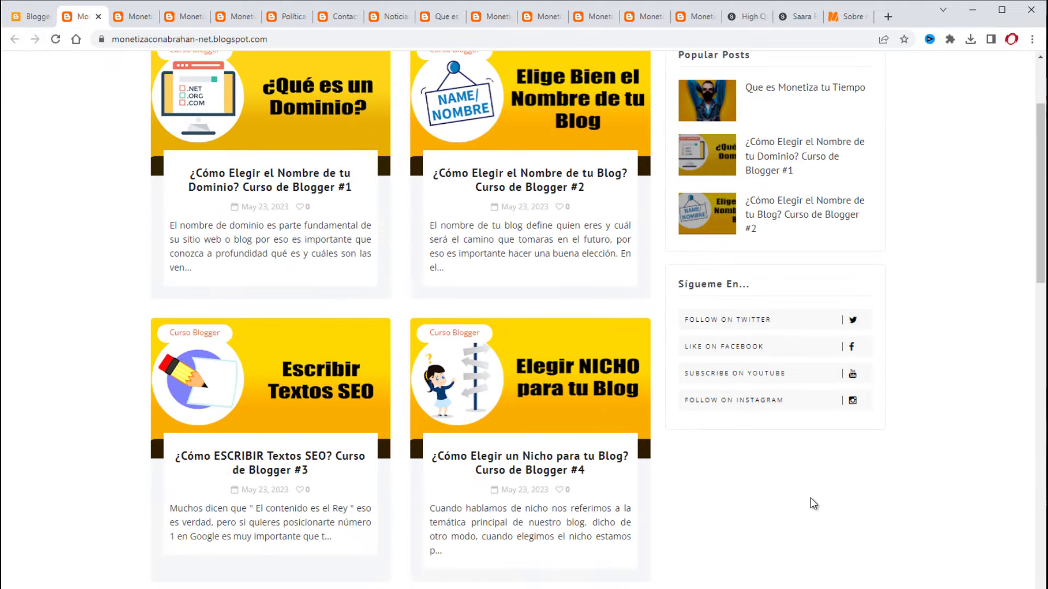
{"action": "scroll", "coordinate": [745, 469], "scroll_direction": "up", "scroll_amount": 3}
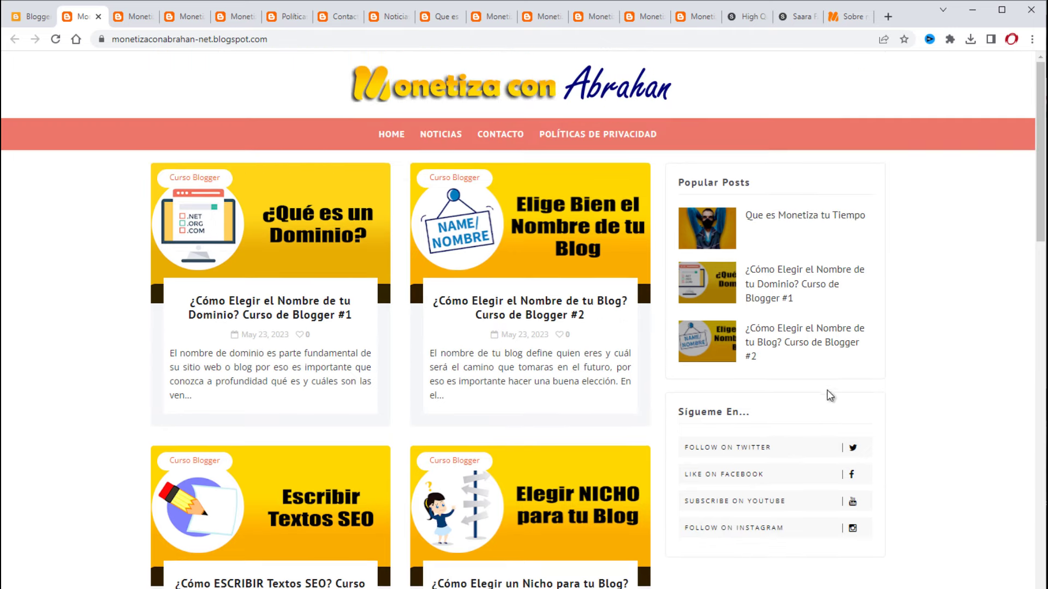
{"action": "scroll", "coordinate": [898, 392], "scroll_direction": "down", "scroll_amount": 1}
{"action": "scroll", "coordinate": [898, 393], "scroll_direction": "down", "scroll_amount": 14}
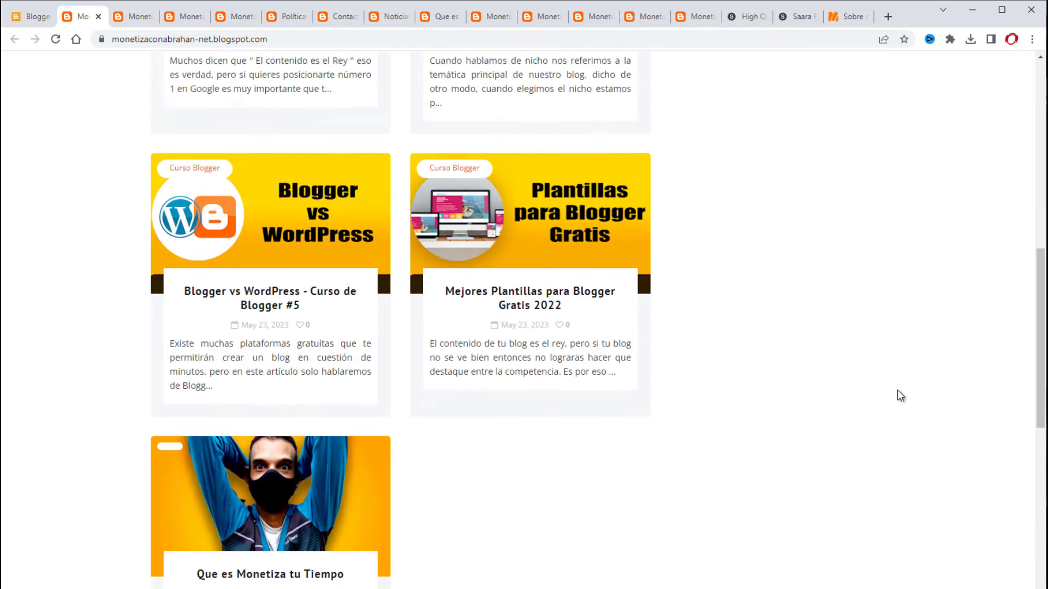
{"action": "scroll", "coordinate": [900, 396], "scroll_direction": "down", "scroll_amount": 4}
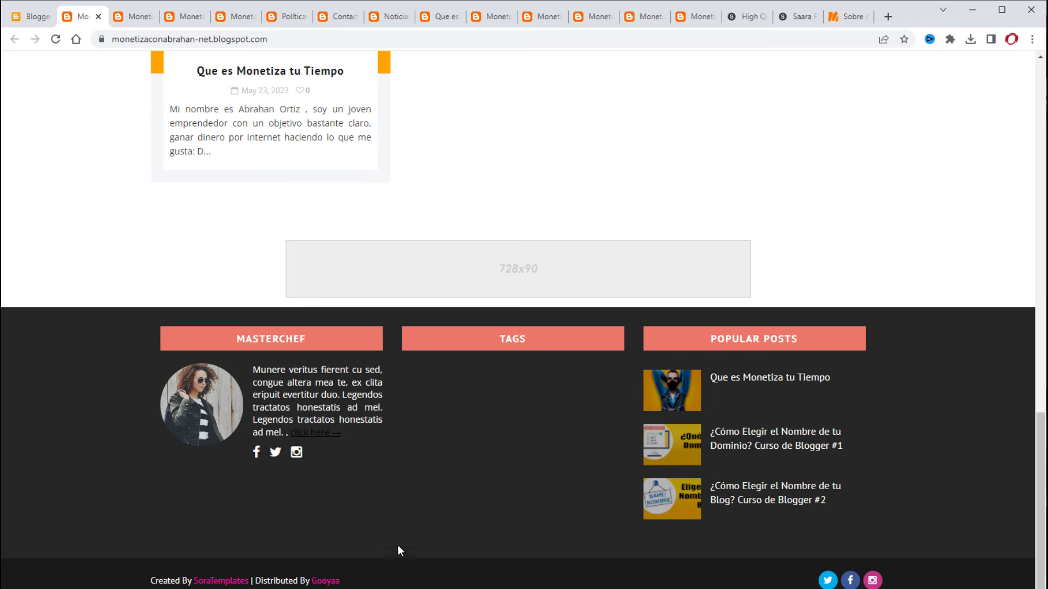
Remove the HTML/JavaScript ad gadget from the Home Ads Bottom section of the blog layout
{"action": "left_click", "coordinate": [35, 17]}
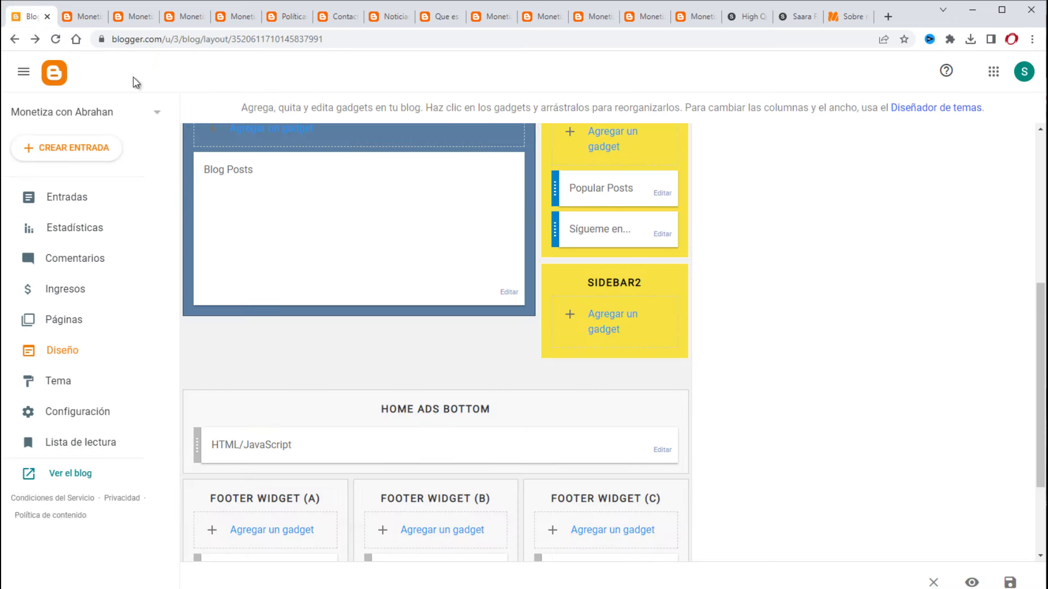
{"action": "scroll", "coordinate": [543, 422], "scroll_direction": "down", "scroll_amount": 3}
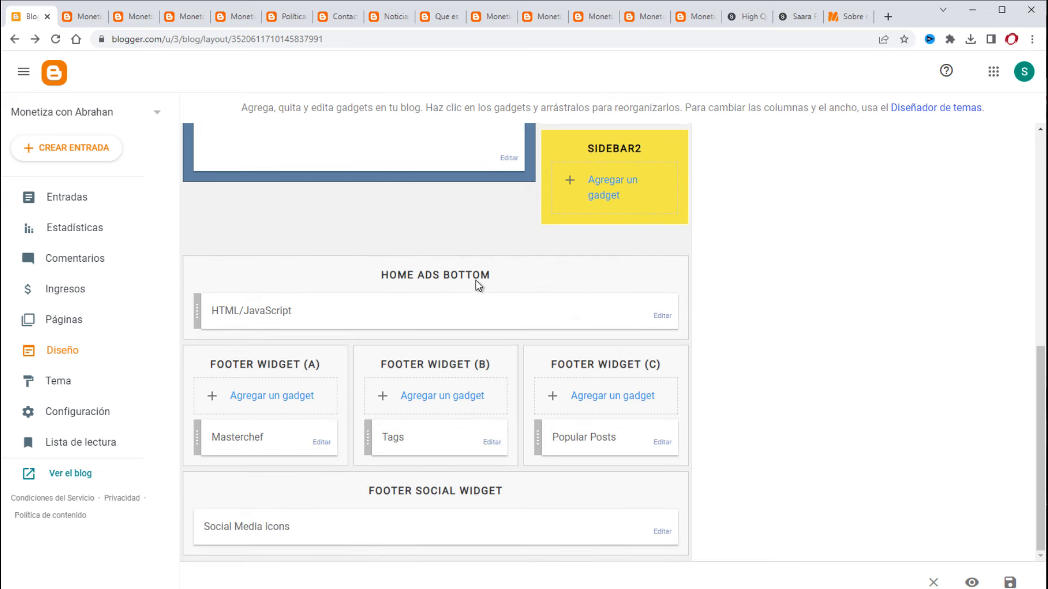
{"action": "left_click", "coordinate": [661, 318]}
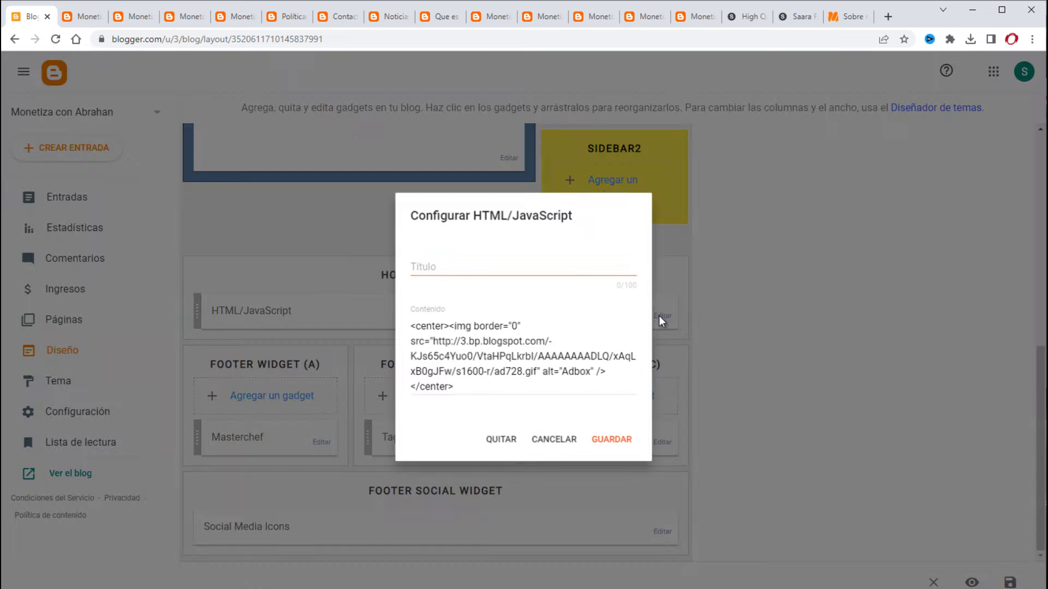
{"action": "left_click", "coordinate": [500, 441]}
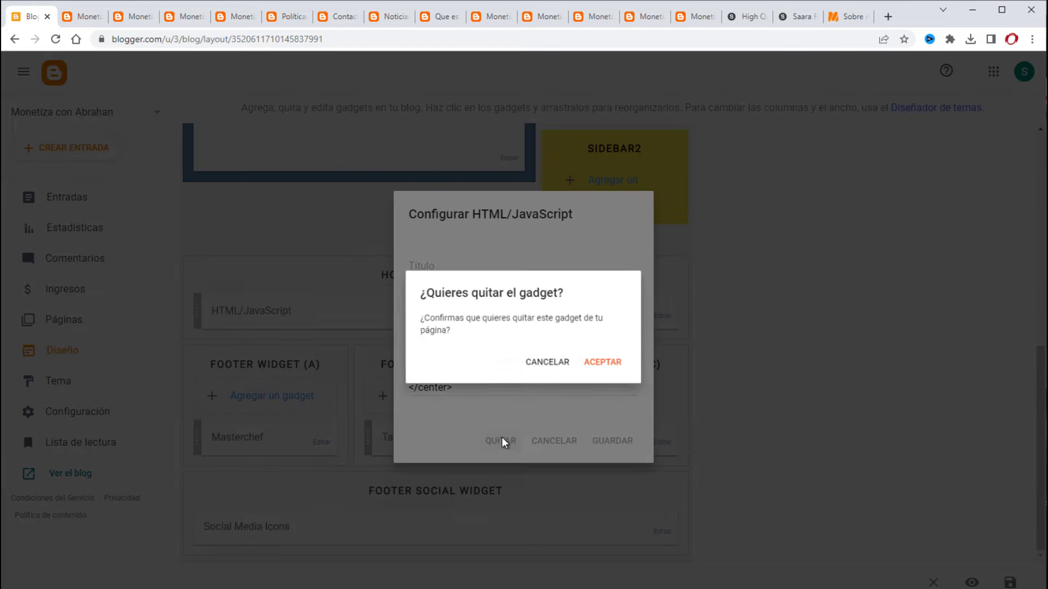
{"action": "left_click", "coordinate": [603, 364]}
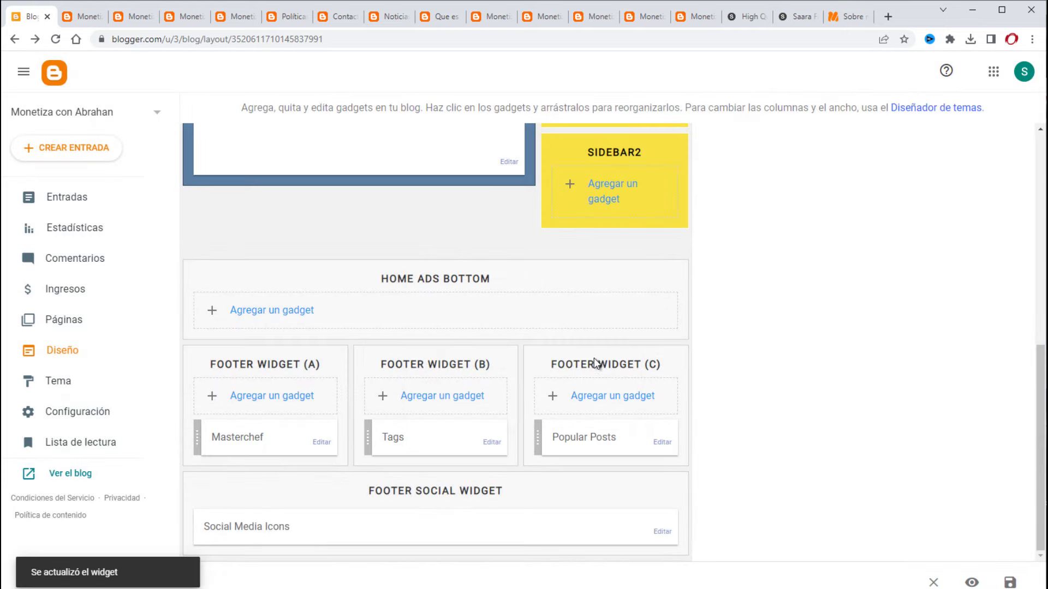
View the live blog and examine the area below the posts and the three footer widgets
{"action": "left_click", "coordinate": [86, 475]}
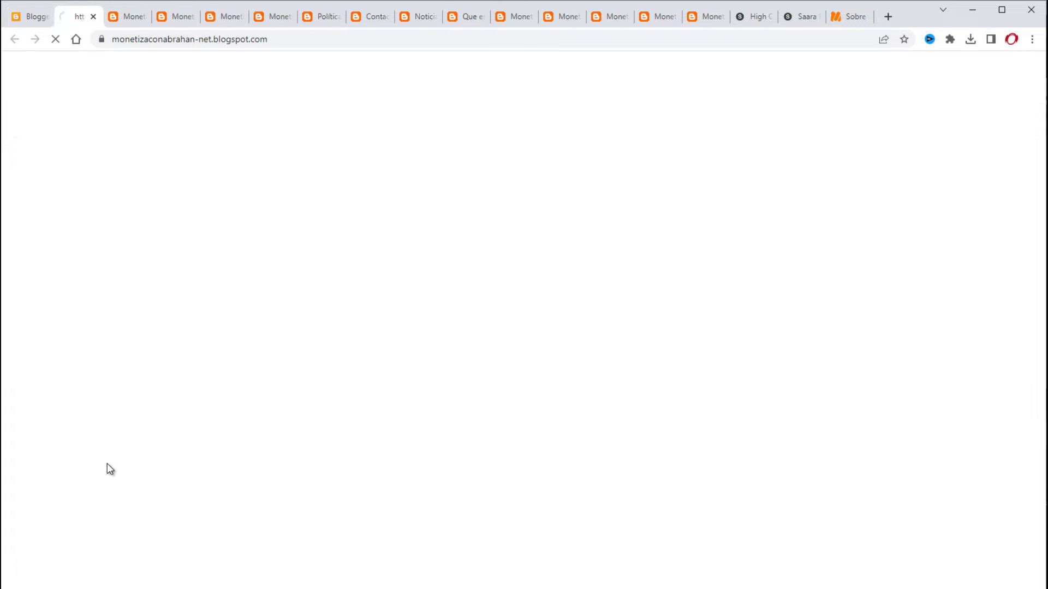
{"action": "scroll", "coordinate": [914, 306], "scroll_direction": "down", "scroll_amount": 8}
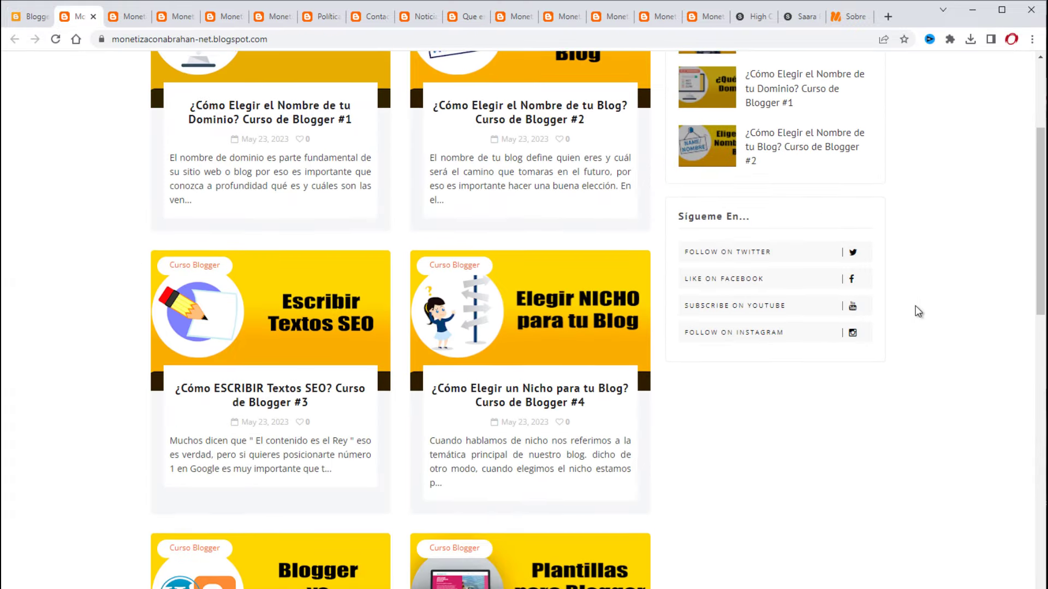
{"action": "scroll", "coordinate": [915, 306], "scroll_direction": "down", "scroll_amount": 8}
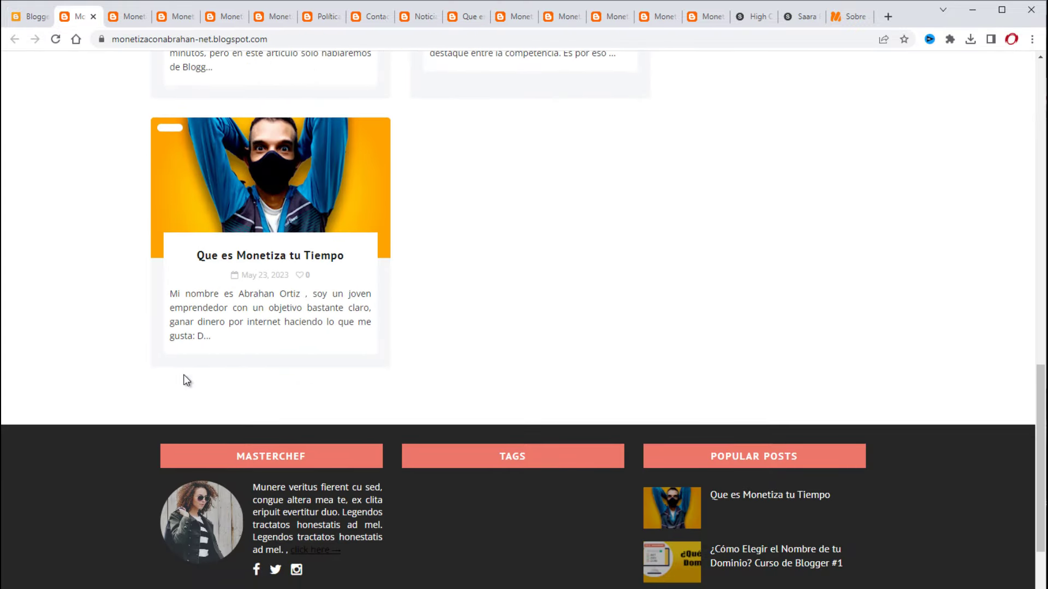
{"action": "scroll", "coordinate": [603, 402], "scroll_direction": "down", "scroll_amount": 2}
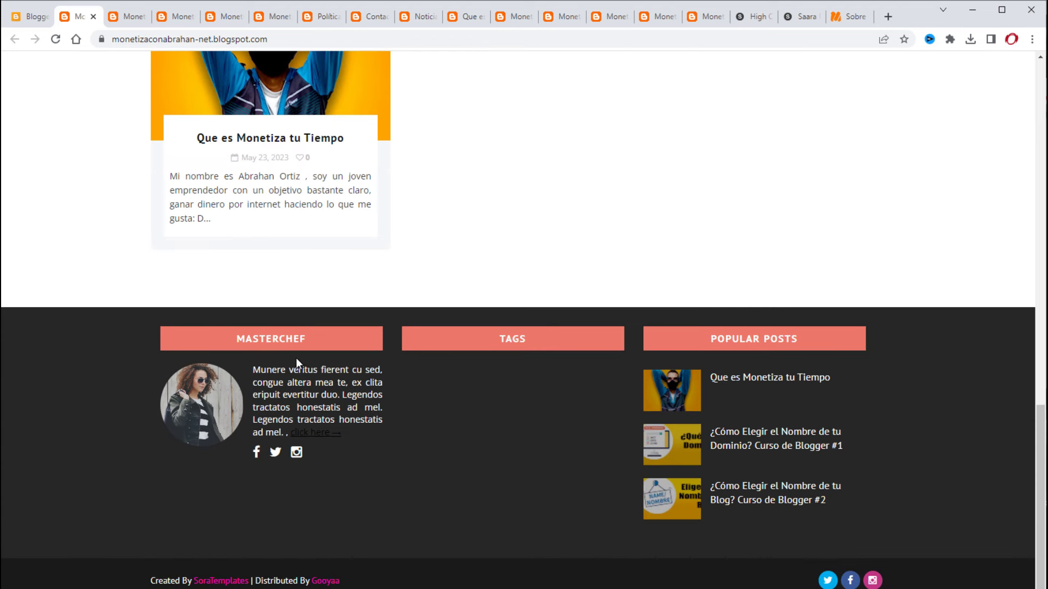
Review the code of the Masterchef gadget in Footer Widget (A) of the blog layout and remove the gadget
{"action": "left_click", "coordinate": [32, 20]}
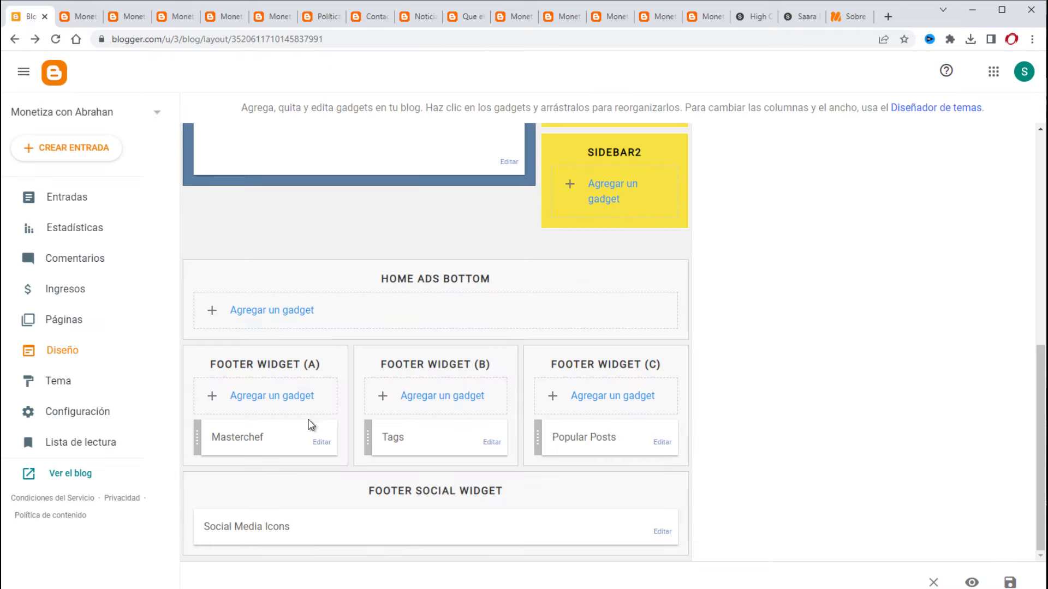
{"action": "left_click", "coordinate": [322, 442]}
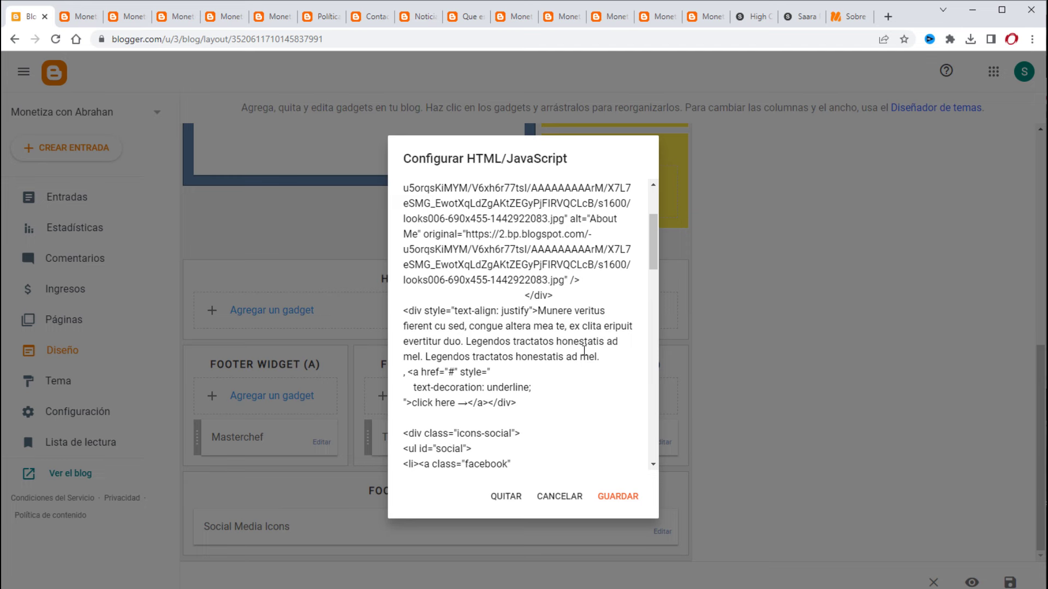
{"action": "scroll", "coordinate": [584, 351], "scroll_direction": "down", "scroll_amount": 5}
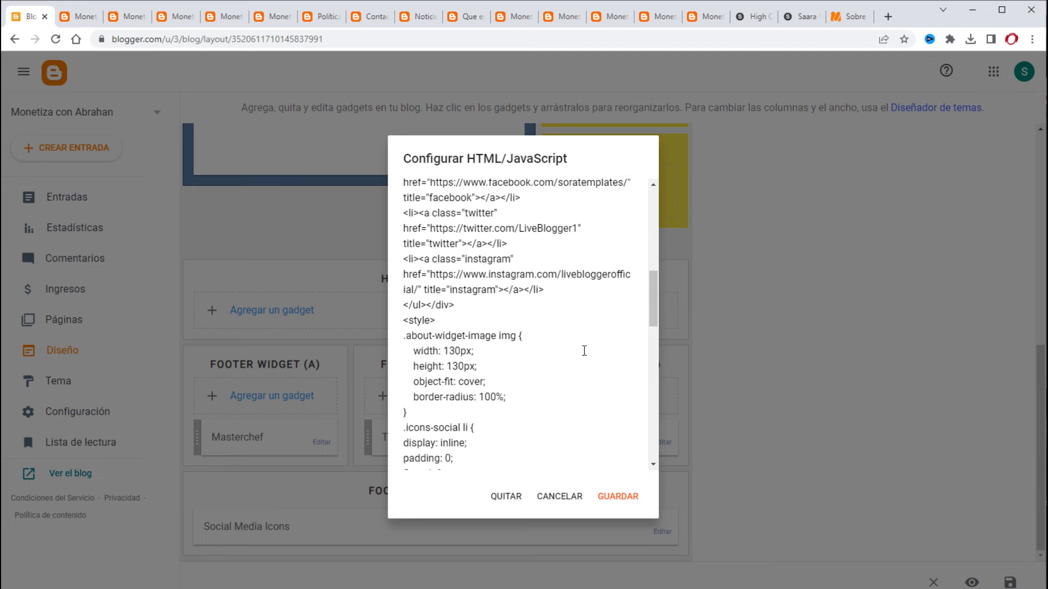
{"action": "scroll", "coordinate": [584, 350], "scroll_direction": "down", "scroll_amount": 6}
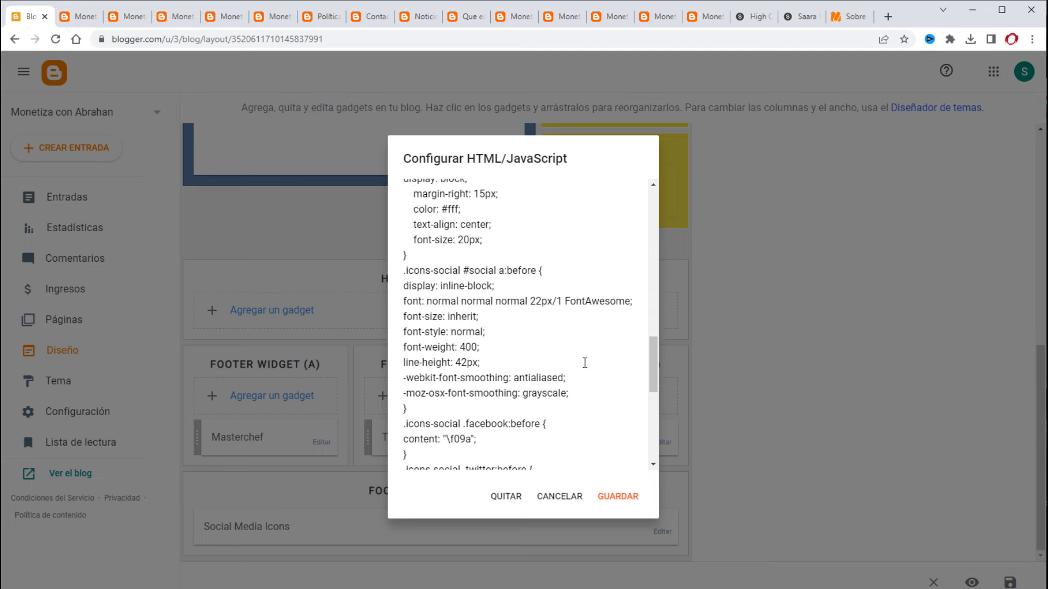
{"action": "scroll", "coordinate": [584, 363], "scroll_direction": "down", "scroll_amount": 5}
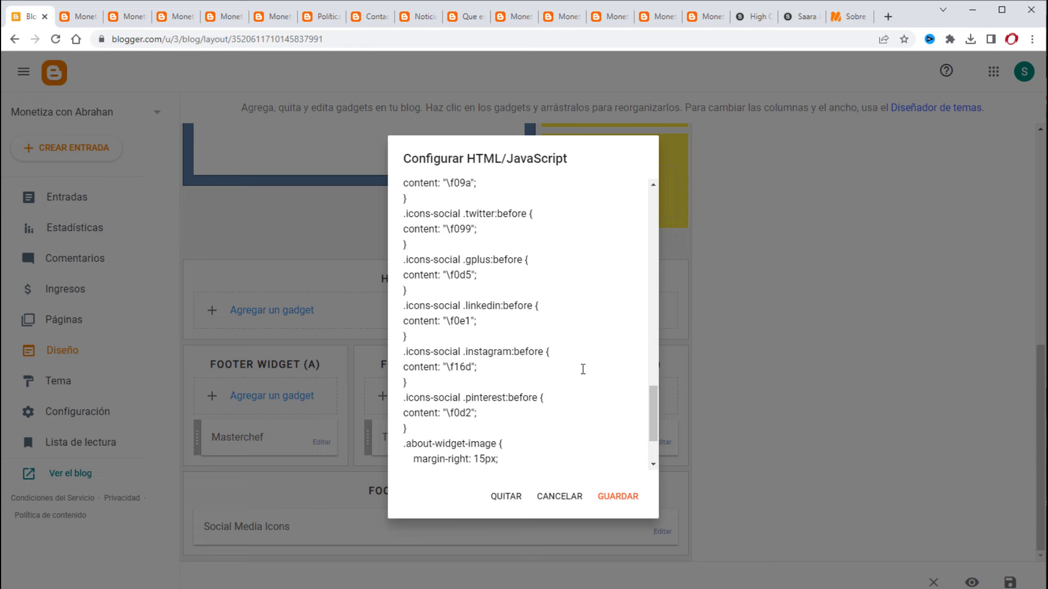
{"action": "scroll", "coordinate": [583, 369], "scroll_direction": "down", "scroll_amount": 2}
{"action": "scroll", "coordinate": [583, 369], "scroll_direction": "up", "scroll_amount": 14}
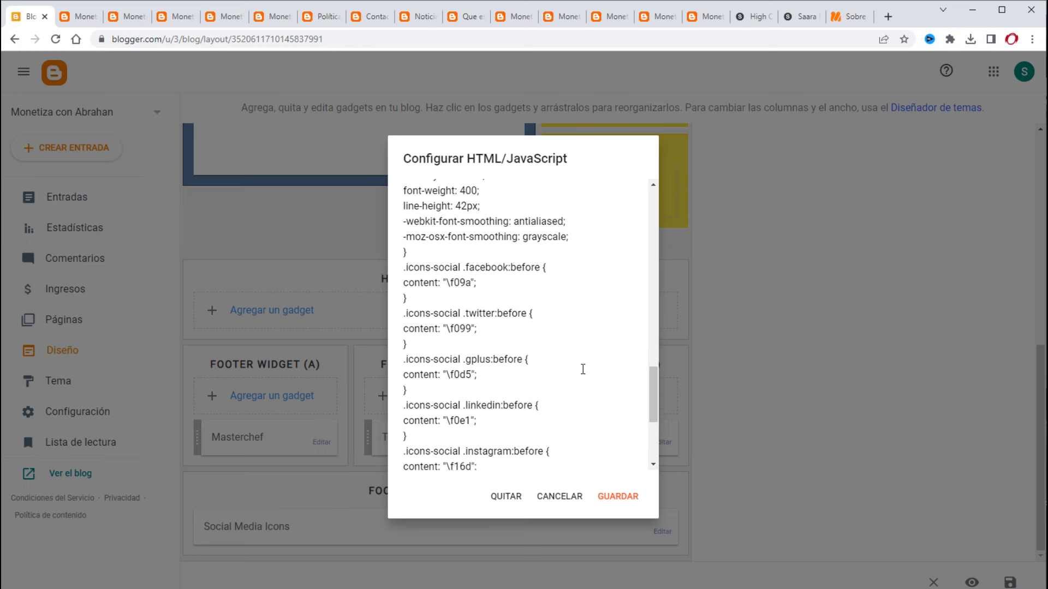
{"action": "scroll", "coordinate": [582, 369], "scroll_direction": "up", "scroll_amount": 8}
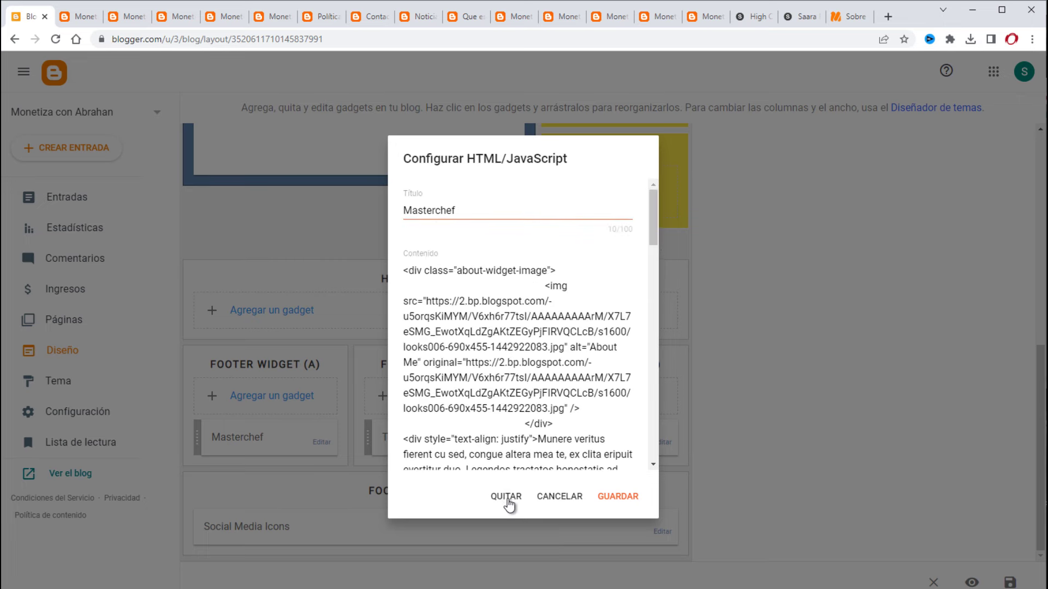
{"action": "left_click", "coordinate": [506, 496]}
{"action": "left_click", "coordinate": [605, 366]}
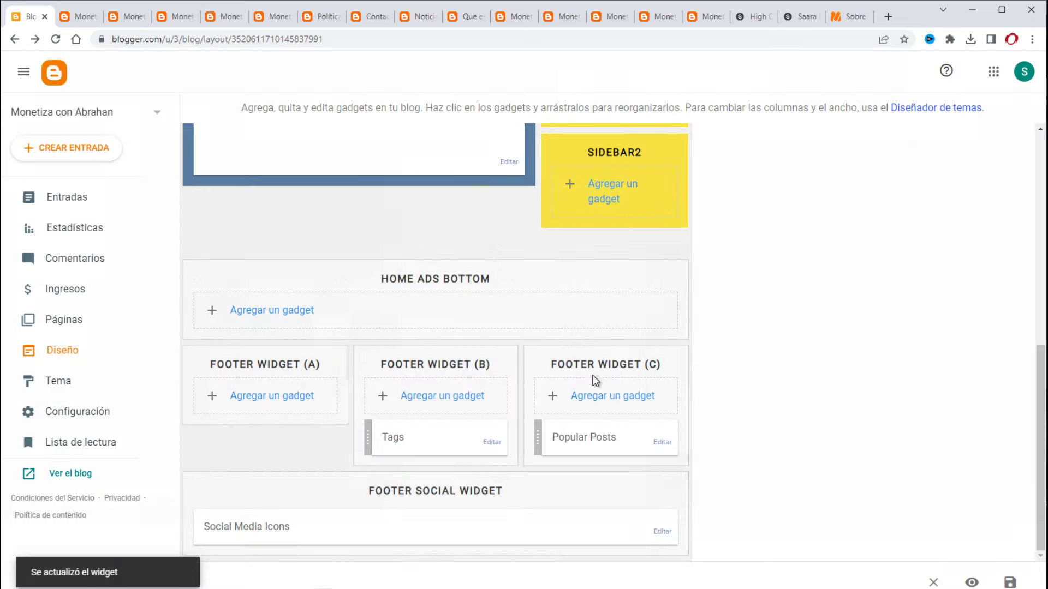
Add an "Entrada destacada" gadget to Footer Widget (A), featuring the post "Que es Monetiza tu Tiempo", and save it
{"action": "left_click", "coordinate": [287, 399]}
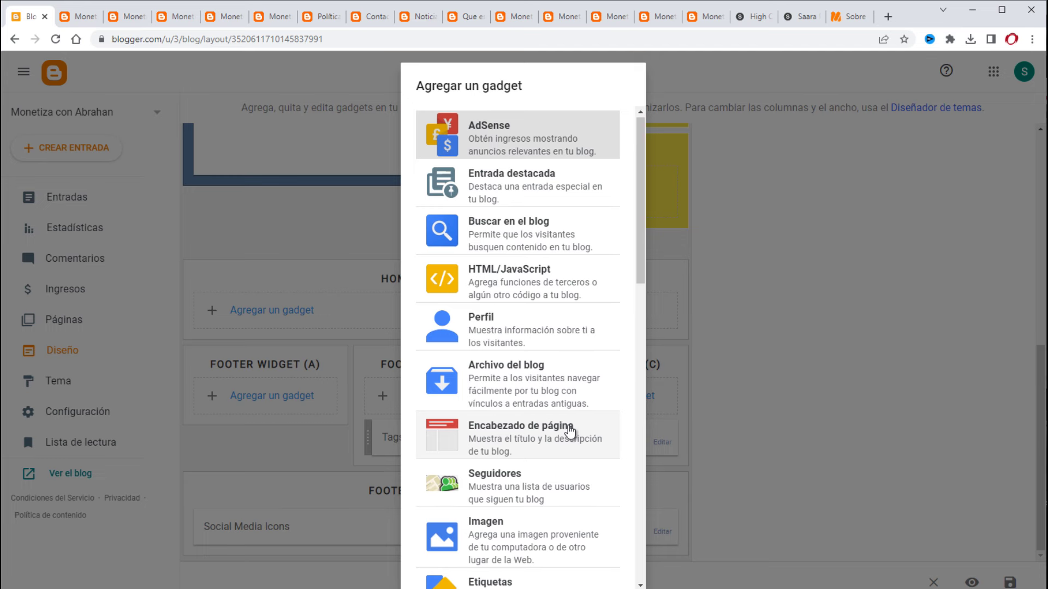
{"action": "scroll", "coordinate": [570, 431], "scroll_direction": "down", "scroll_amount": 5}
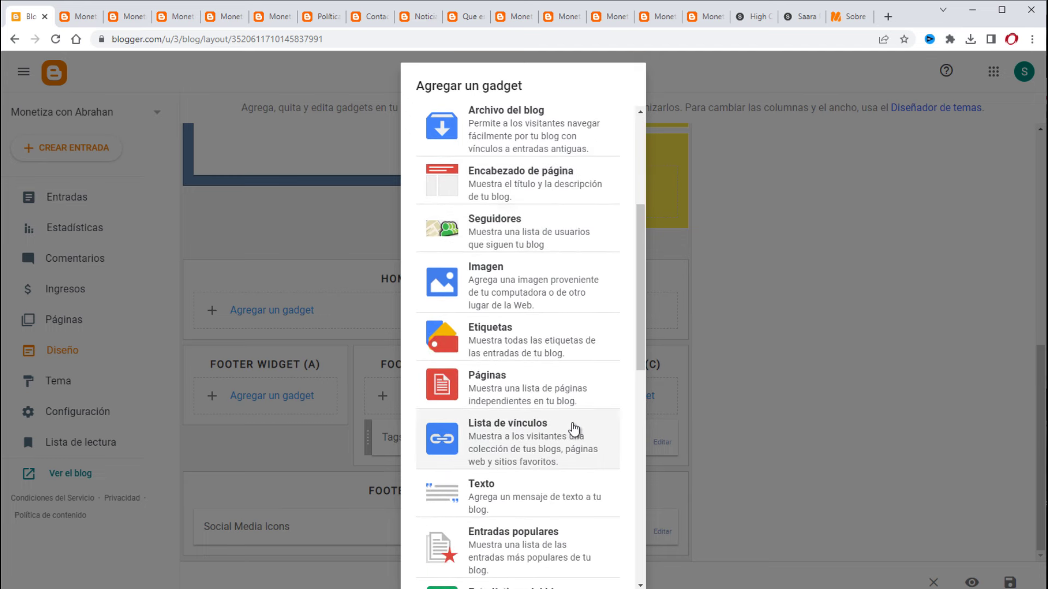
{"action": "scroll", "coordinate": [570, 428], "scroll_direction": "down", "scroll_amount": 3}
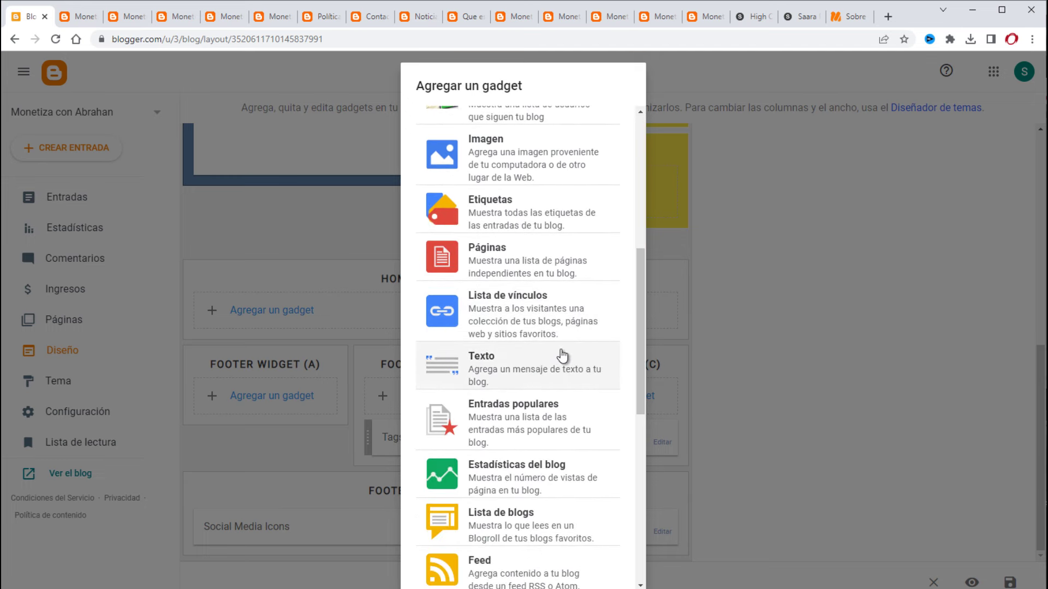
{"action": "scroll", "coordinate": [563, 356], "scroll_direction": "down", "scroll_amount": 1}
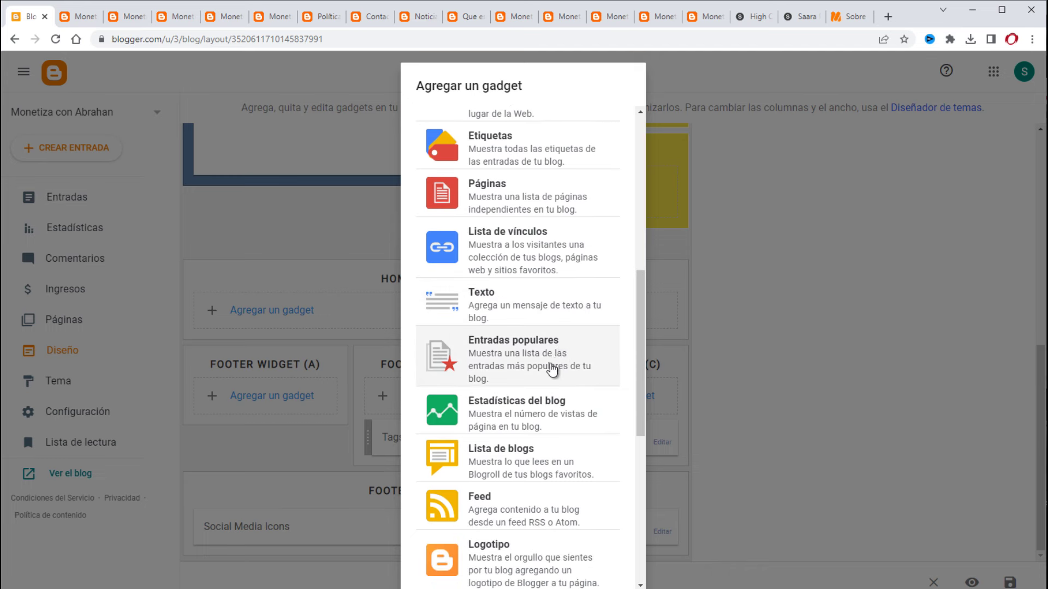
{"action": "scroll", "coordinate": [535, 394], "scroll_direction": "down", "scroll_amount": 3}
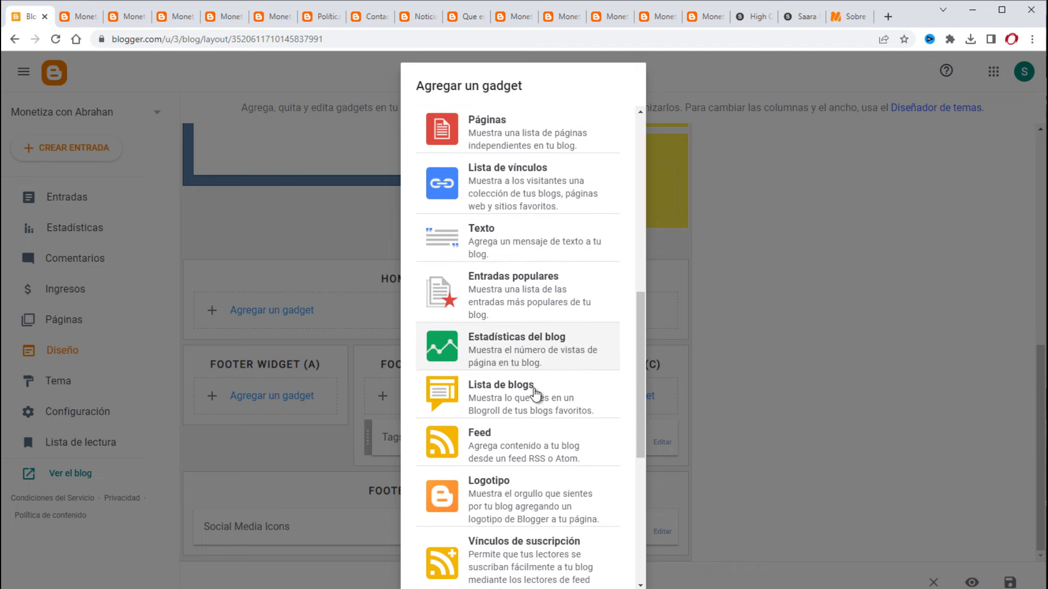
{"action": "scroll", "coordinate": [535, 394], "scroll_direction": "down", "scroll_amount": 2}
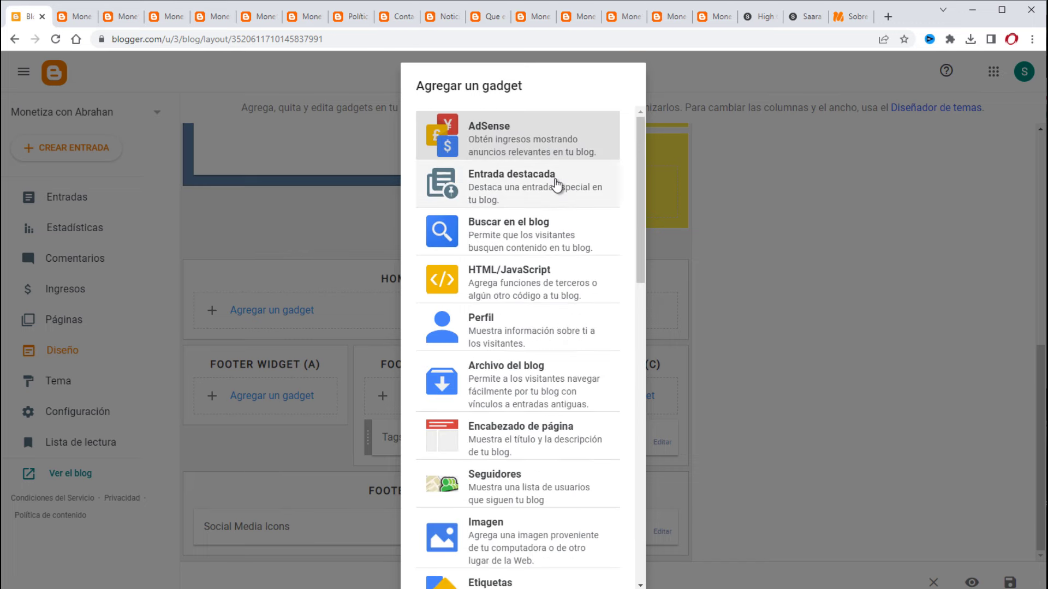
{"action": "left_click", "coordinate": [521, 195]}
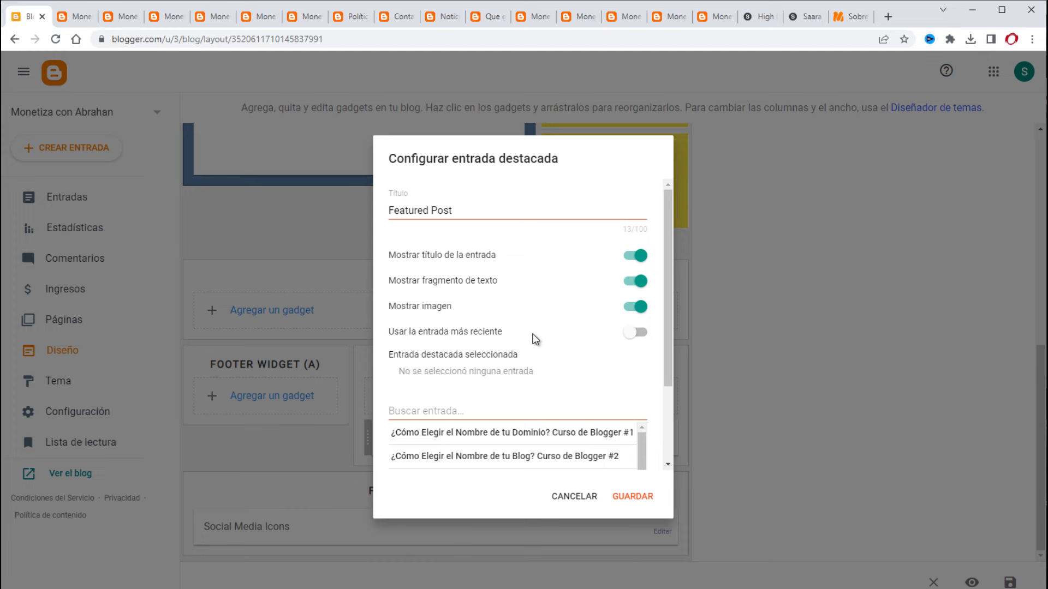
{"action": "scroll", "coordinate": [584, 396], "scroll_direction": "down", "scroll_amount": 4}
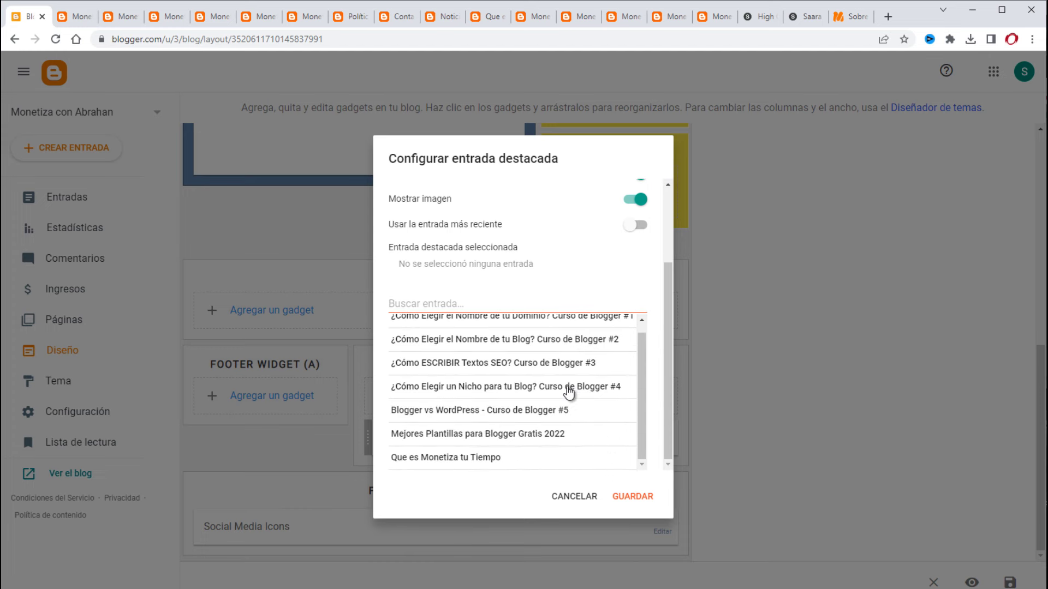
{"action": "left_click", "coordinate": [561, 463]}
{"action": "left_click", "coordinate": [632, 496]}
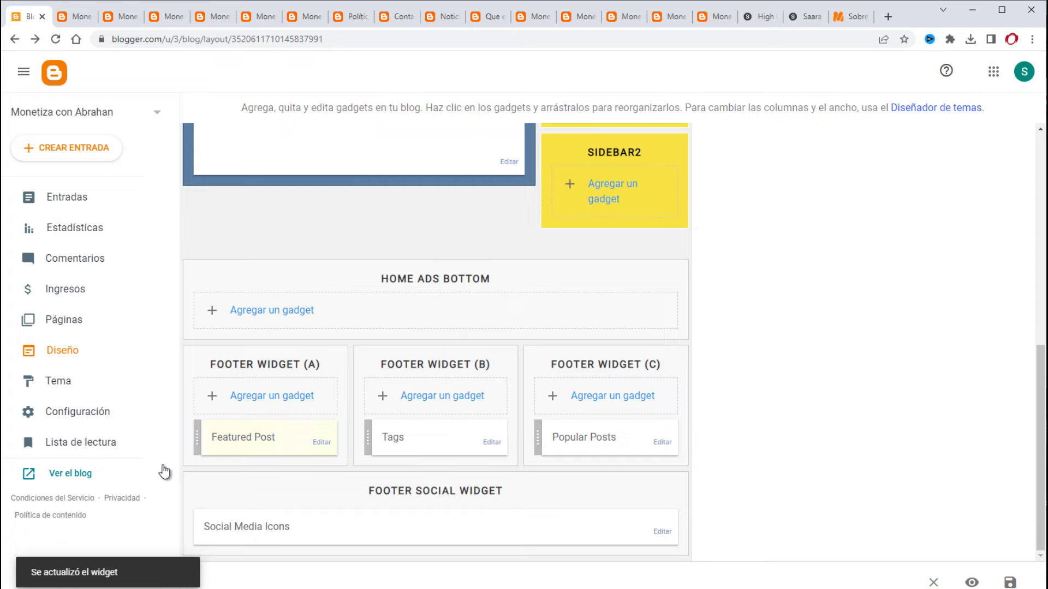
View the live blog and check the featured post gadget in the footer
{"action": "left_click", "coordinate": [83, 475]}
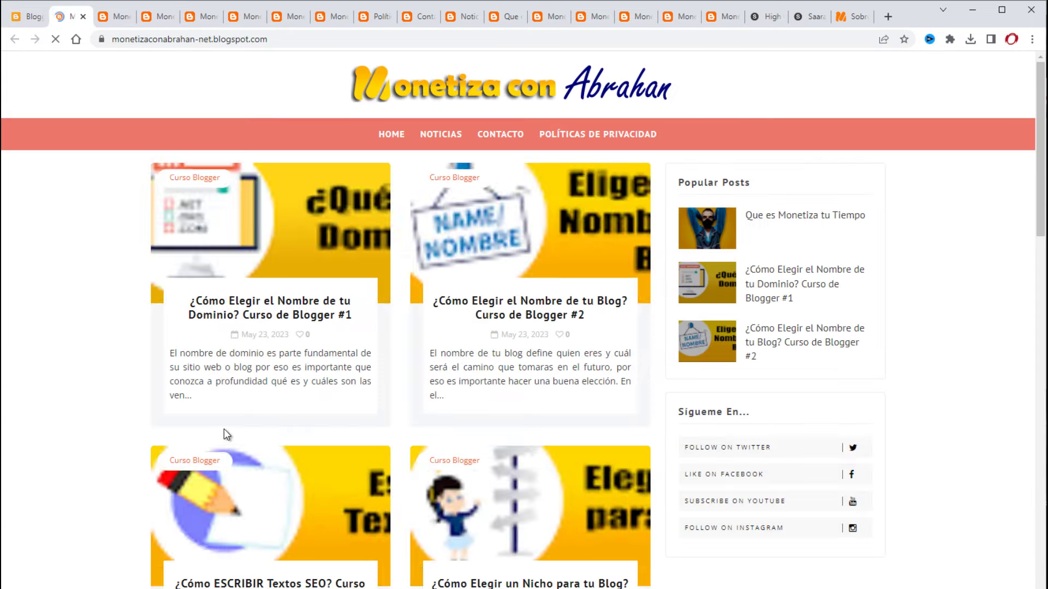
{"action": "scroll", "coordinate": [419, 400], "scroll_direction": "down", "scroll_amount": 15}
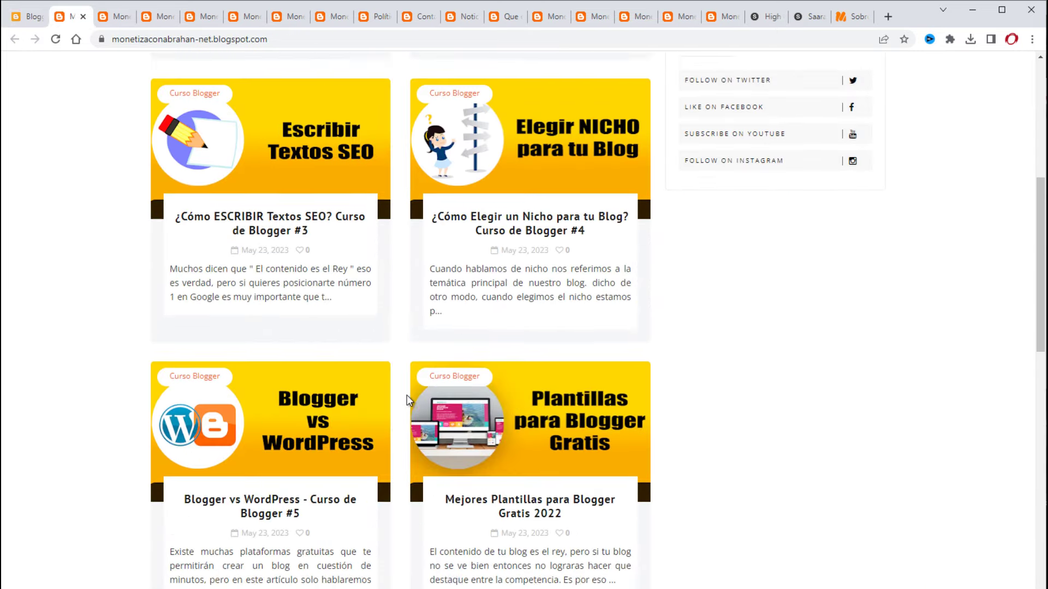
{"action": "scroll", "coordinate": [407, 401], "scroll_direction": "down", "scroll_amount": 5}
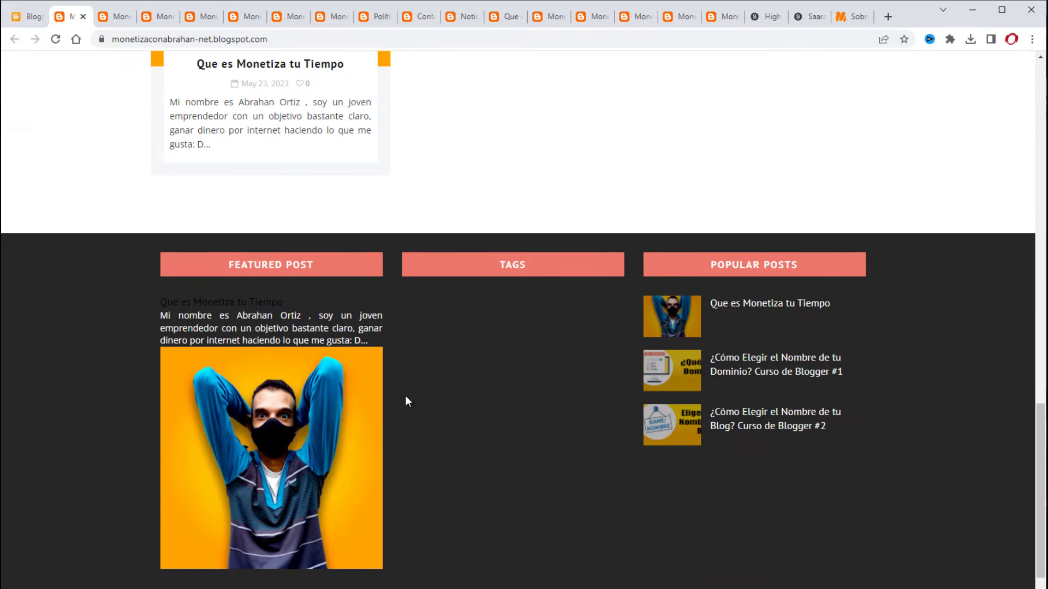